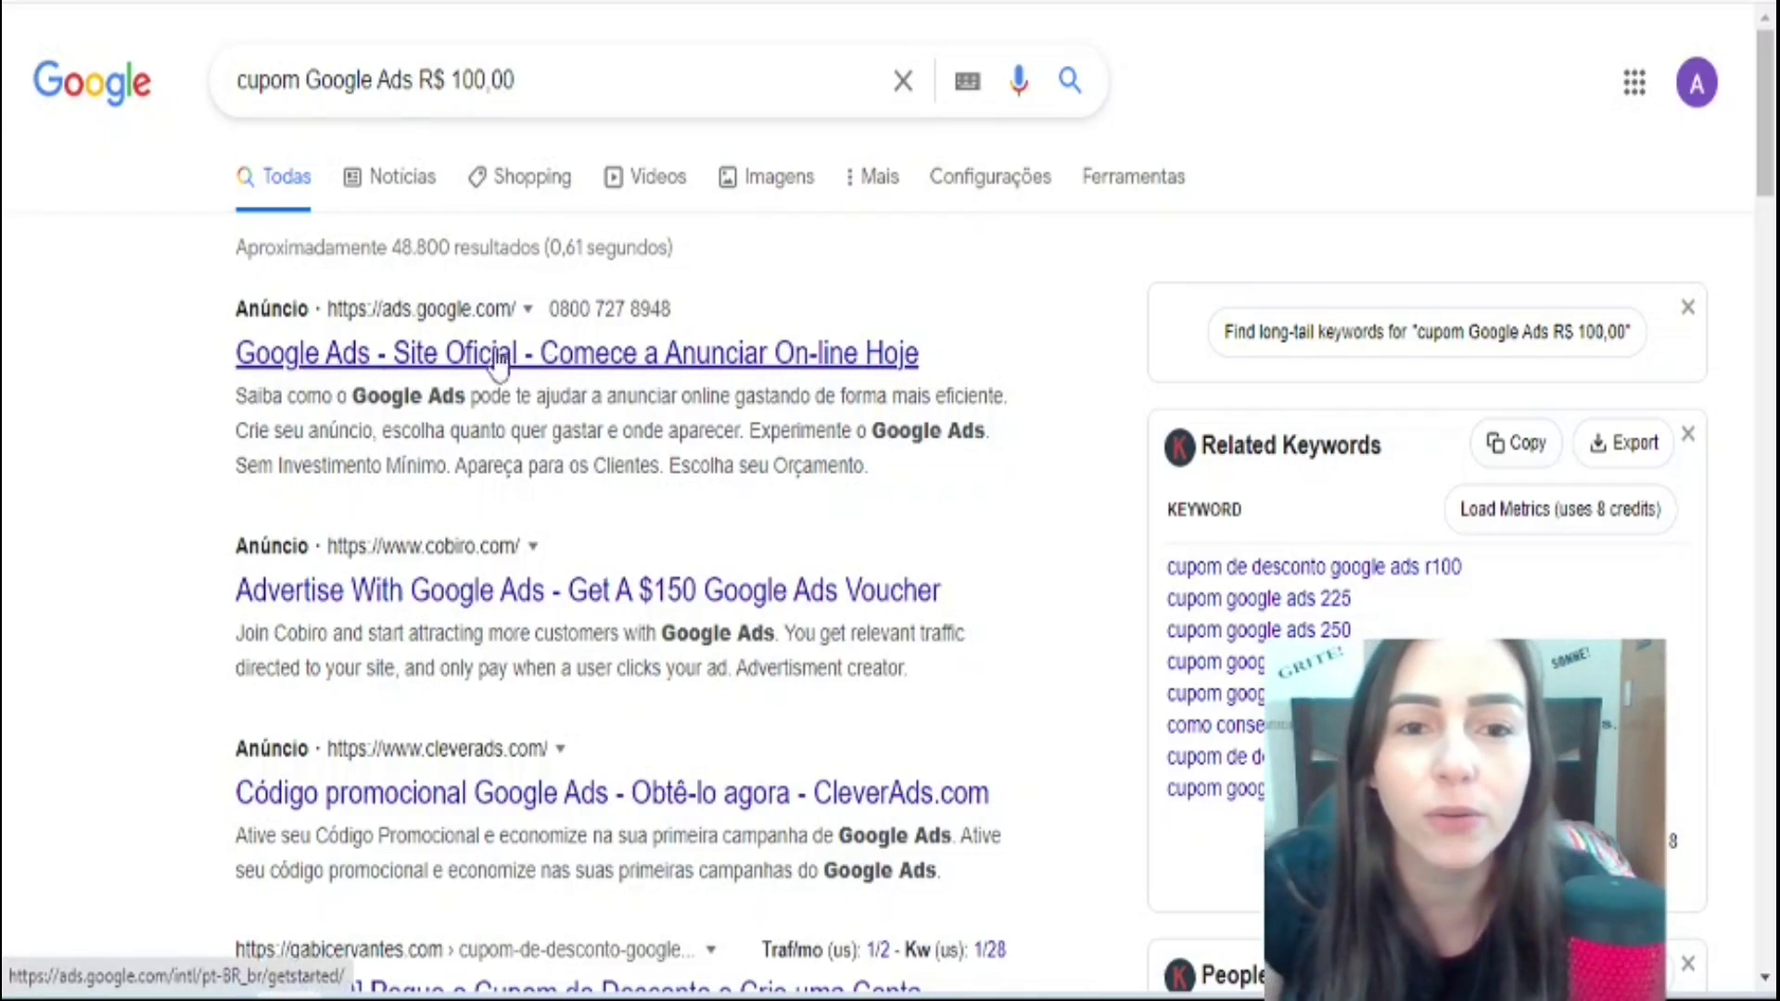
Step: Open the official Google Ads site from the search results and examine its R$100 coupon sign-up form
click(671, 366)
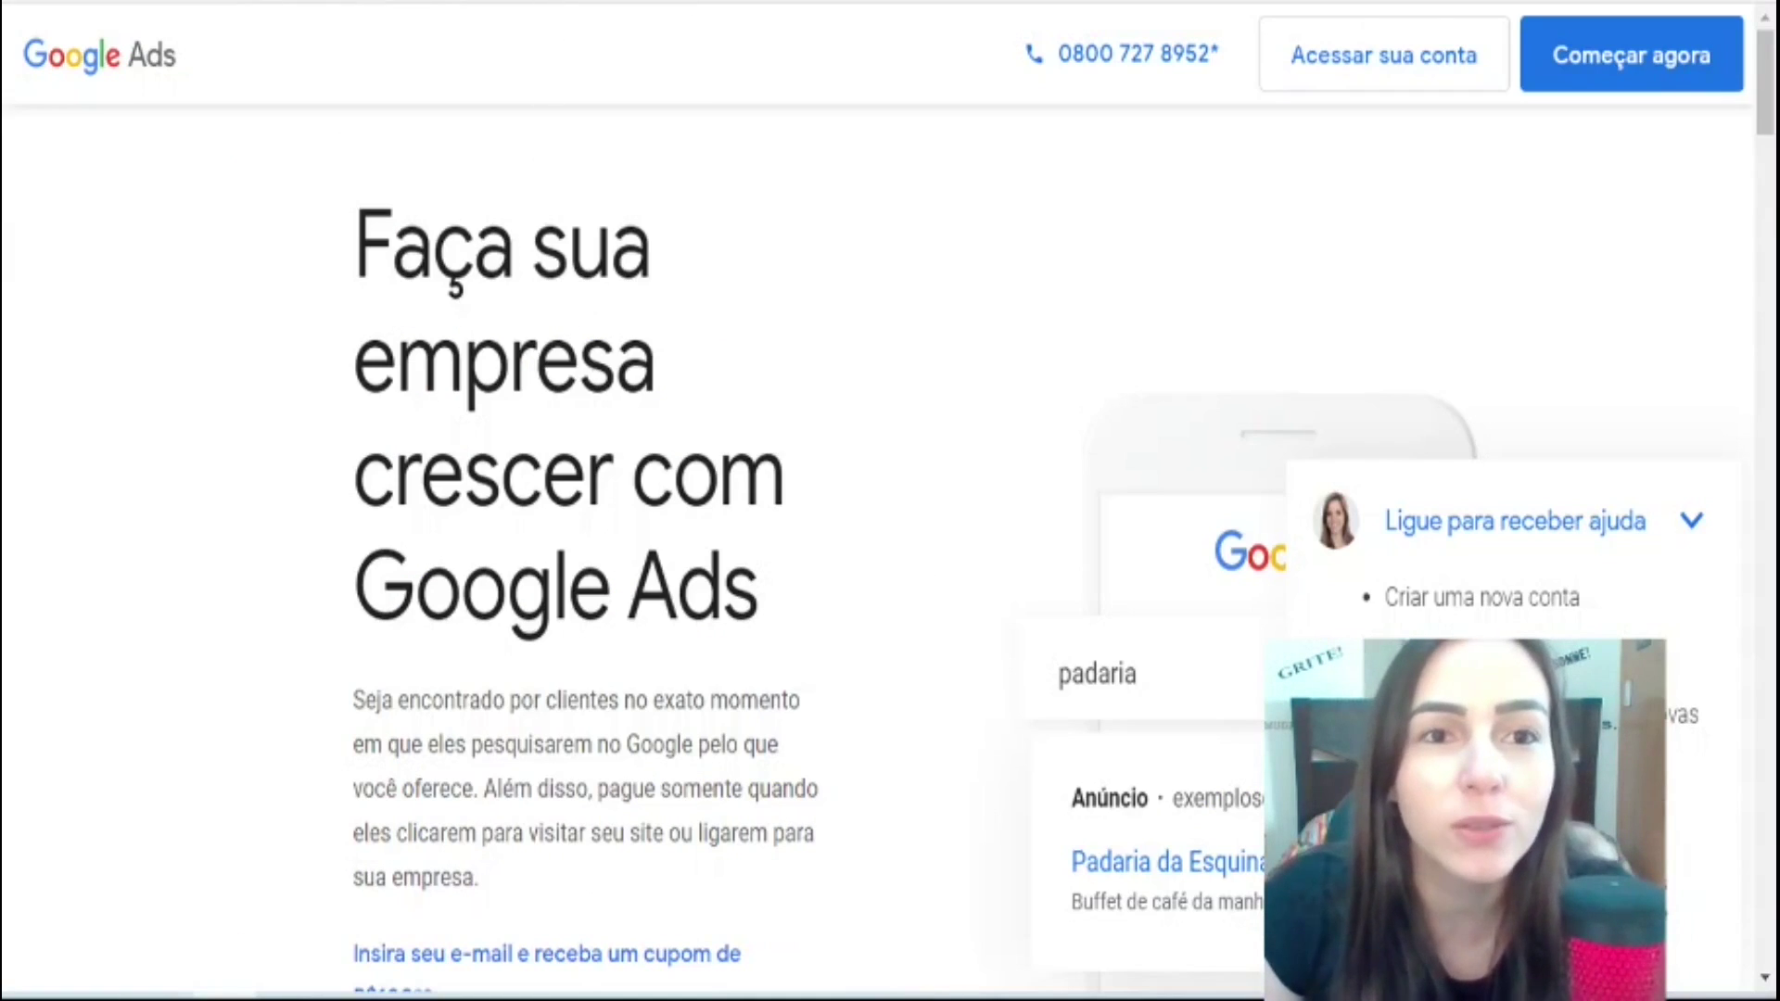
scroll(598, 403, down, 10)
scroll(556, 352, up, 6)
scroll(464, 464, down, 6)
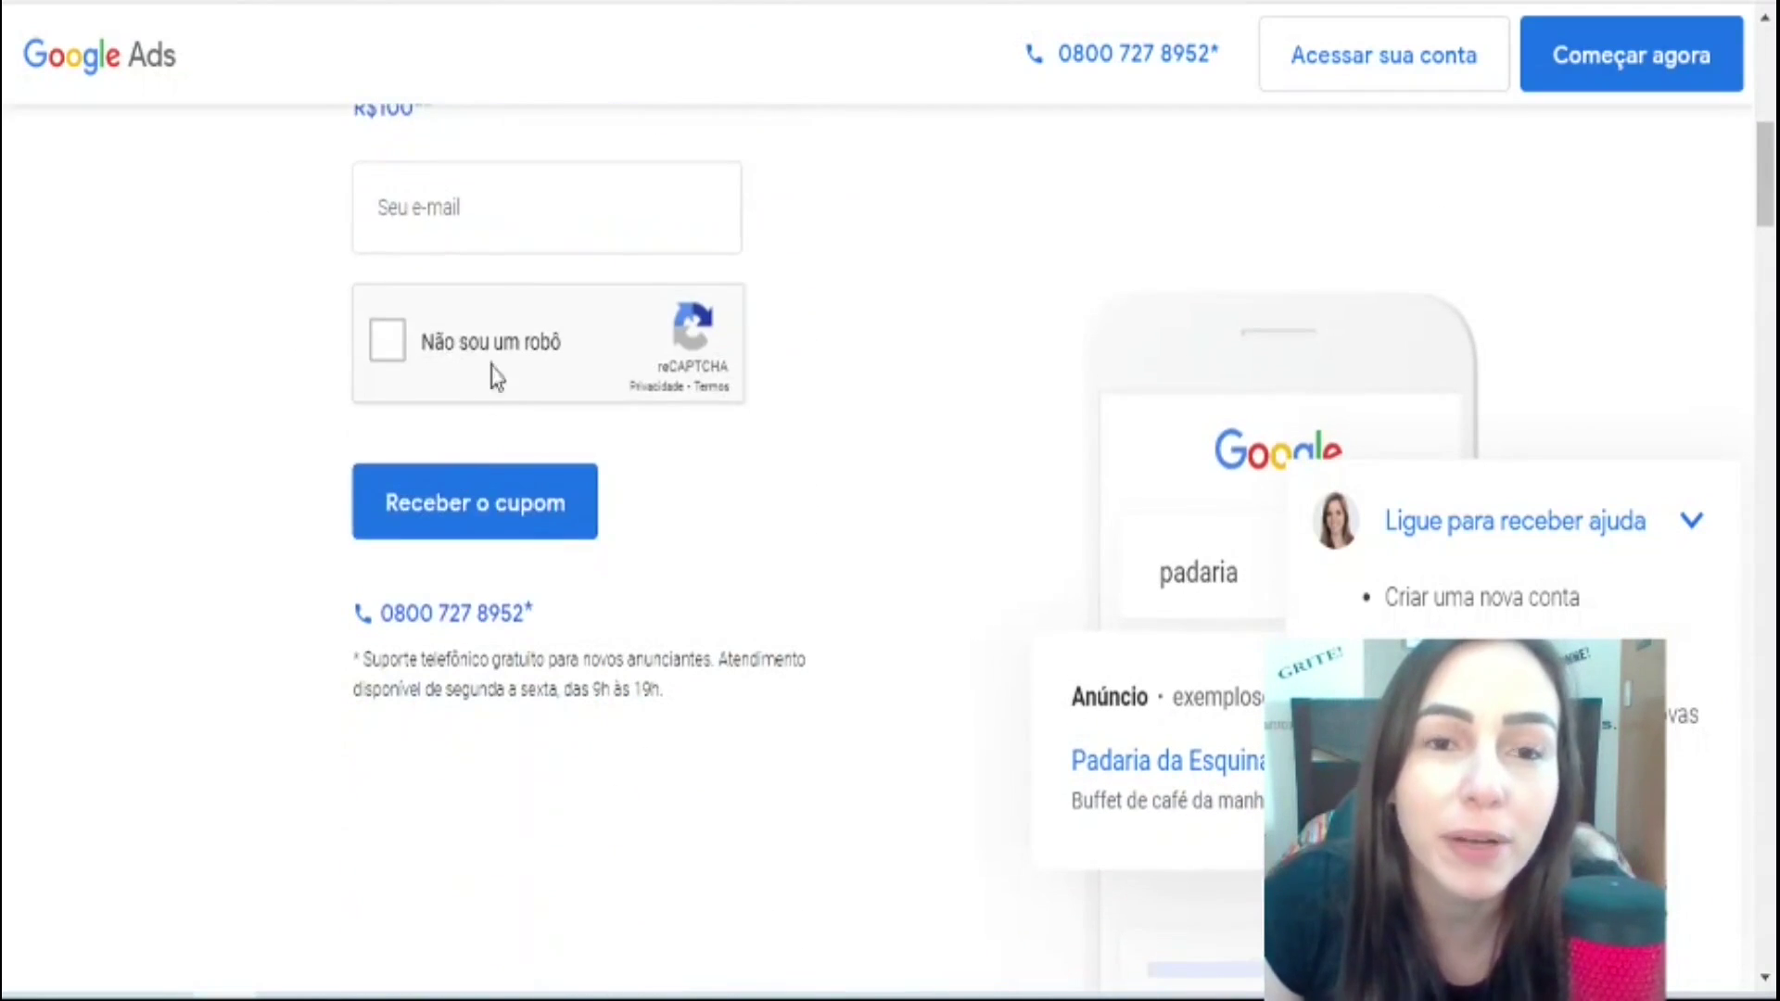
scroll(554, 384, up, 1)
scroll(556, 398, up, 5)
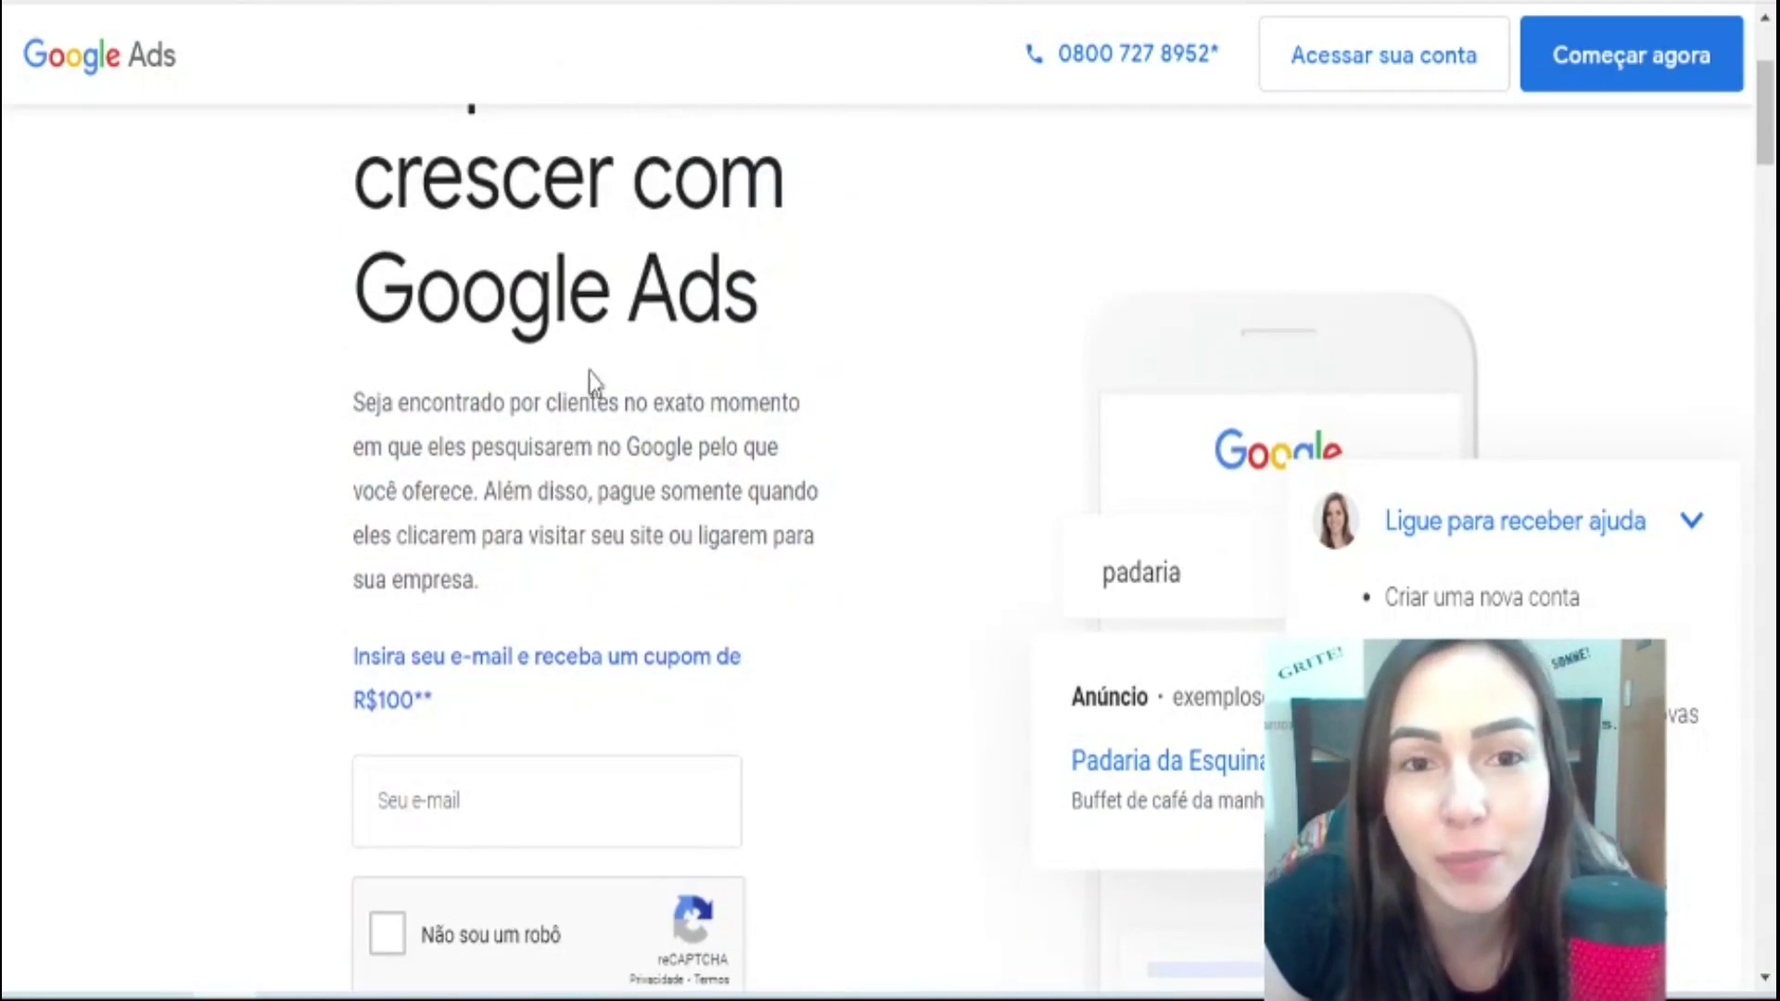
scroll(607, 488, down, 3)
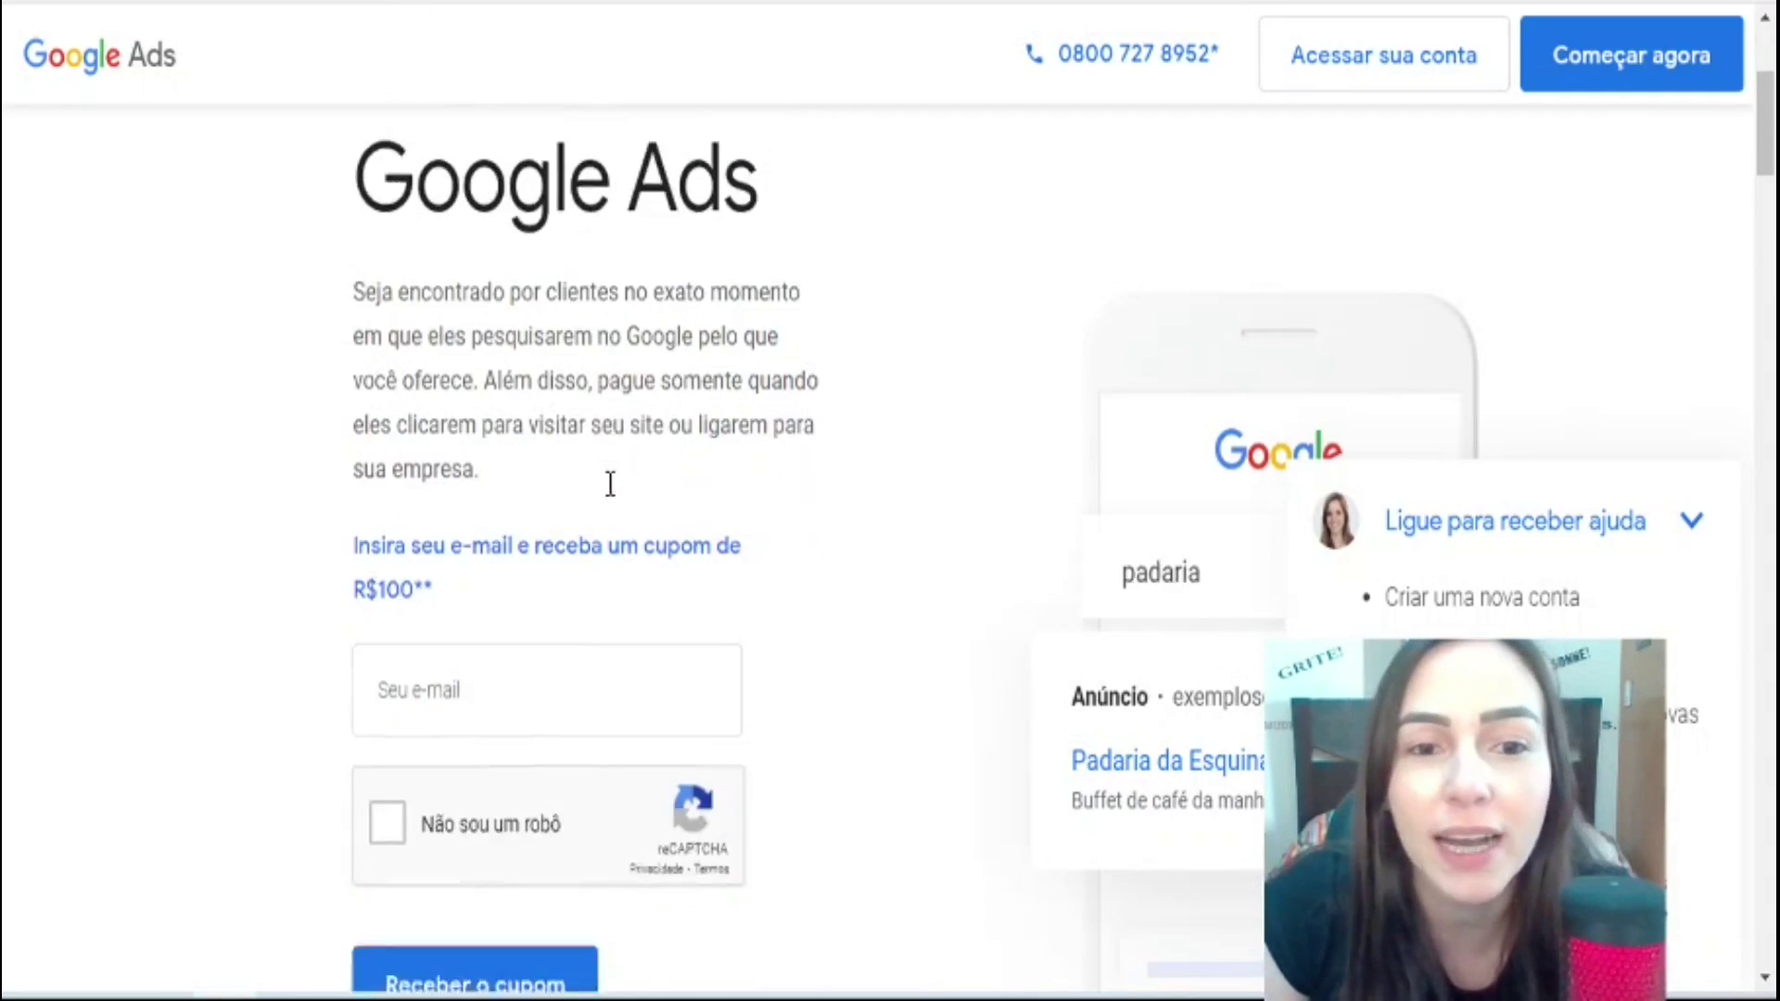
scroll(612, 482, up, 2)
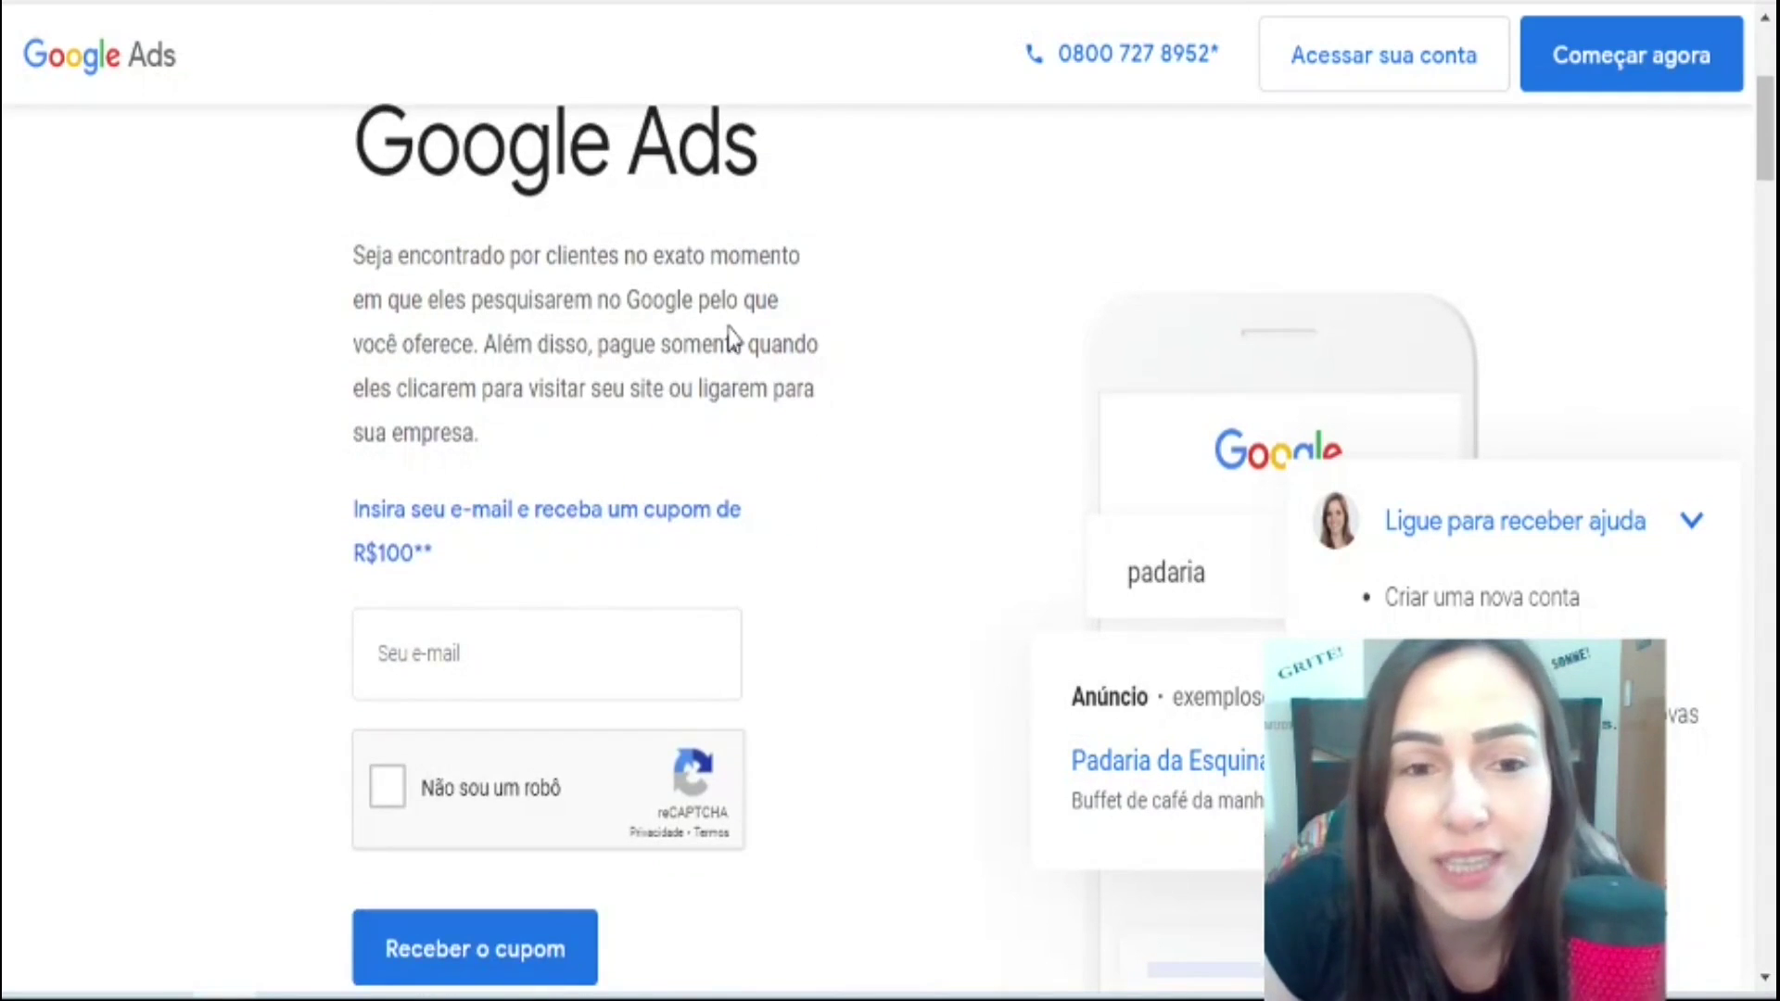
scroll(408, 404, down, 2)
click(447, 505)
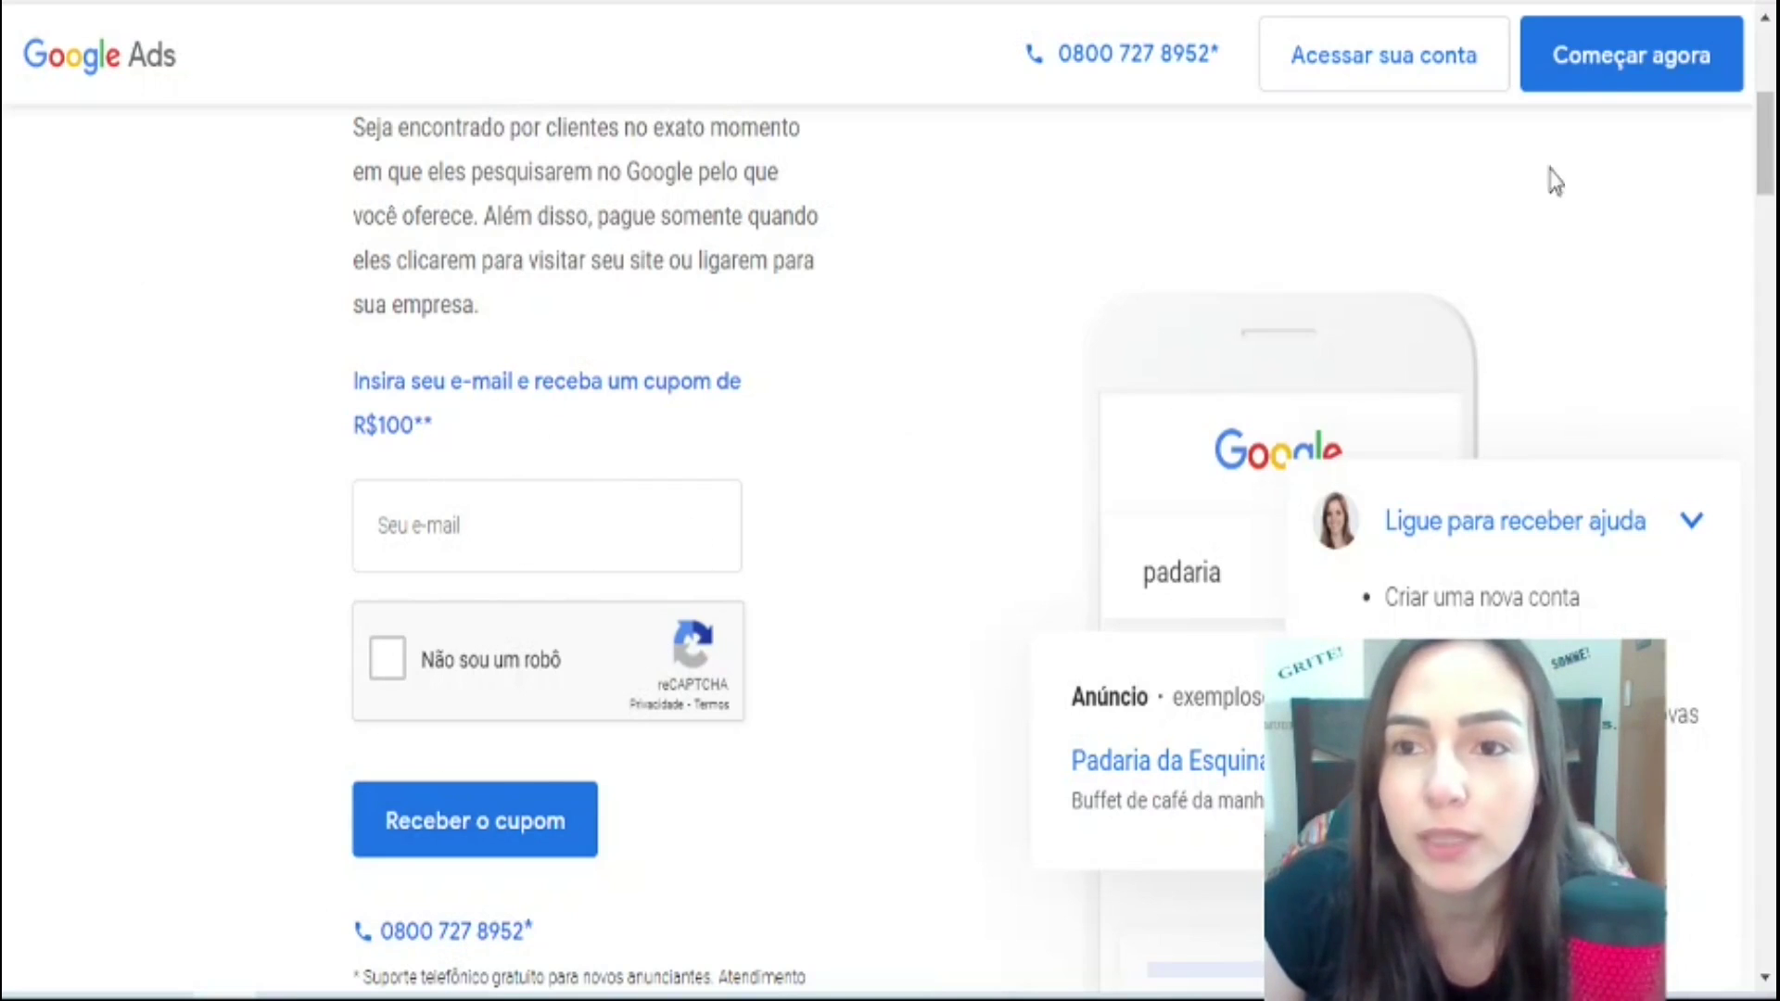
Step: Start a new Google Ads account and choose "Gerar mais inscrições ou vendas pelo site" as the main advertising goal
click(1593, 53)
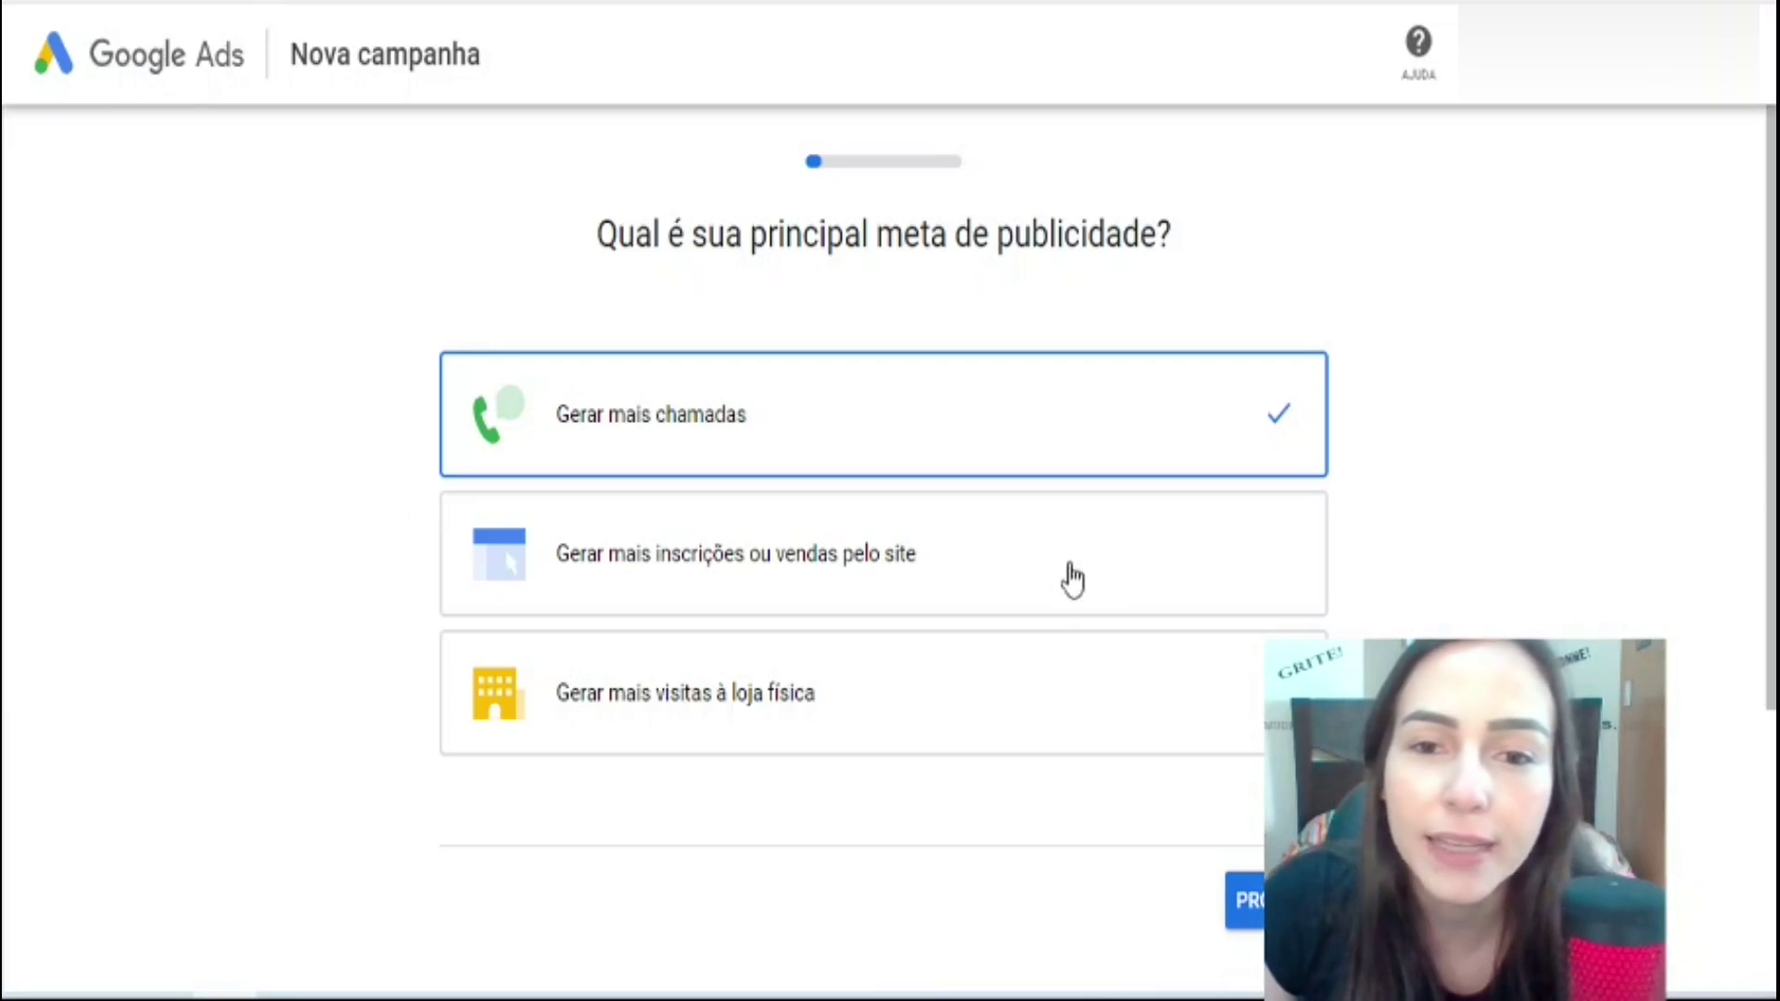
scroll(975, 565, down, 2)
scroll(954, 572, up, 2)
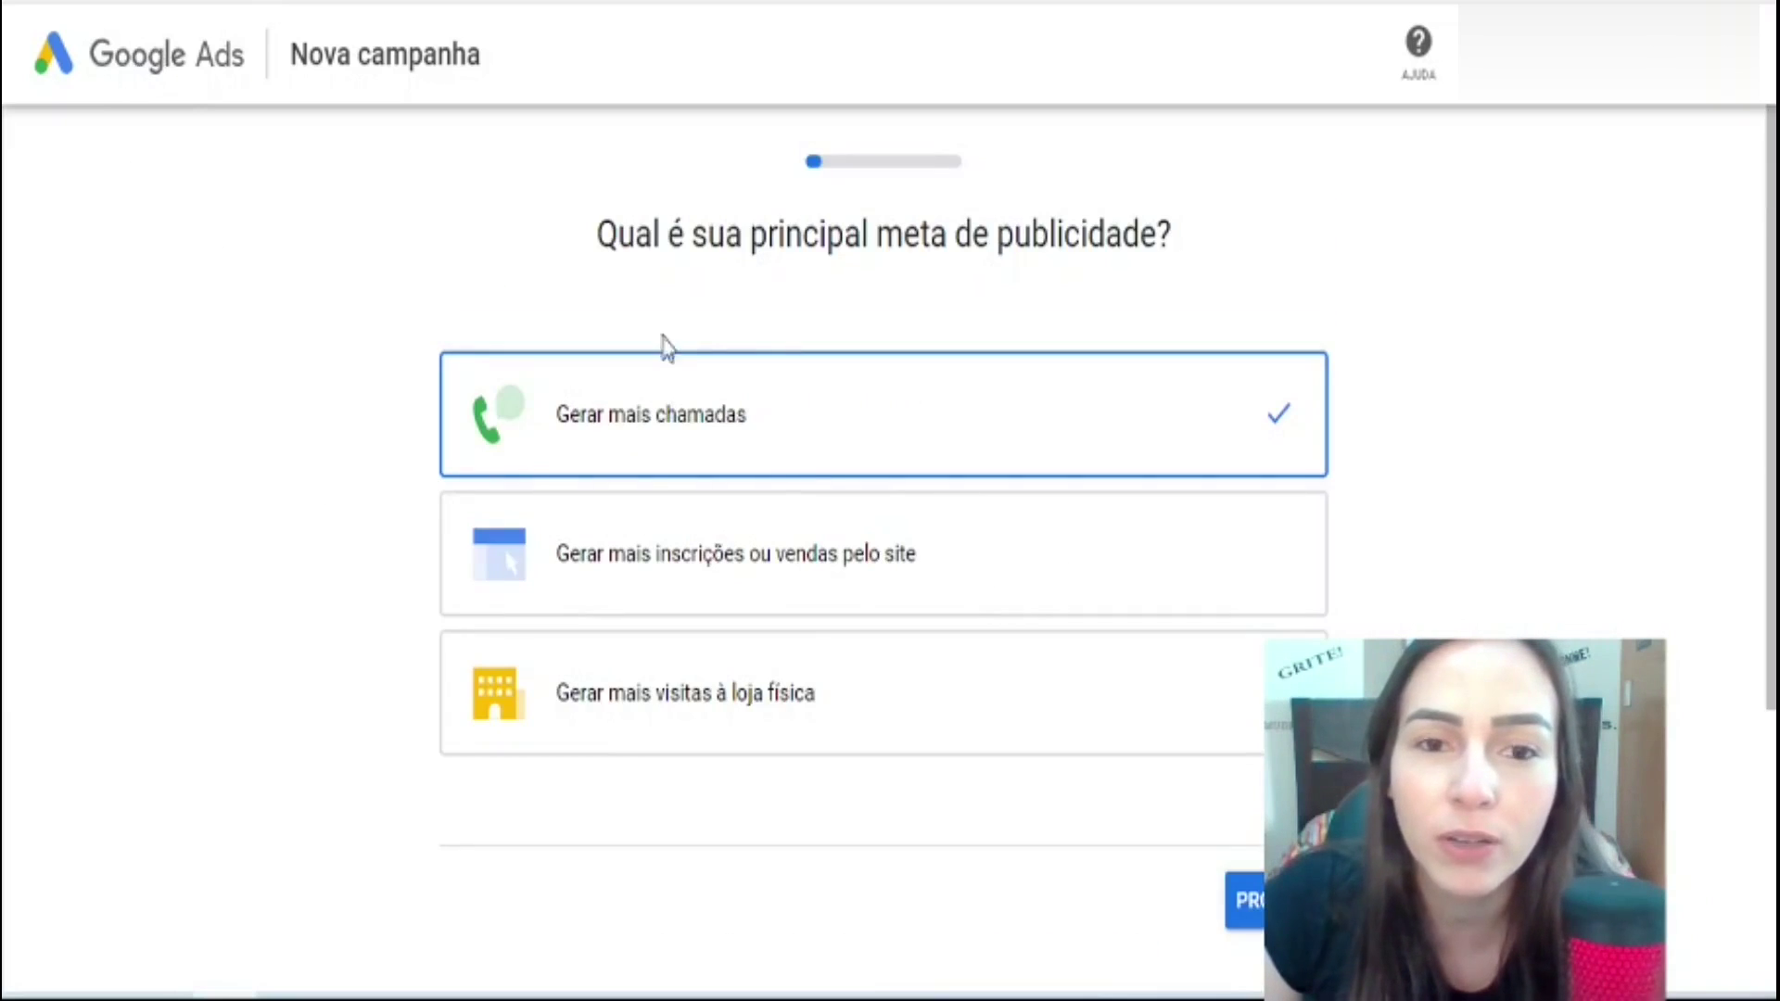
click(781, 570)
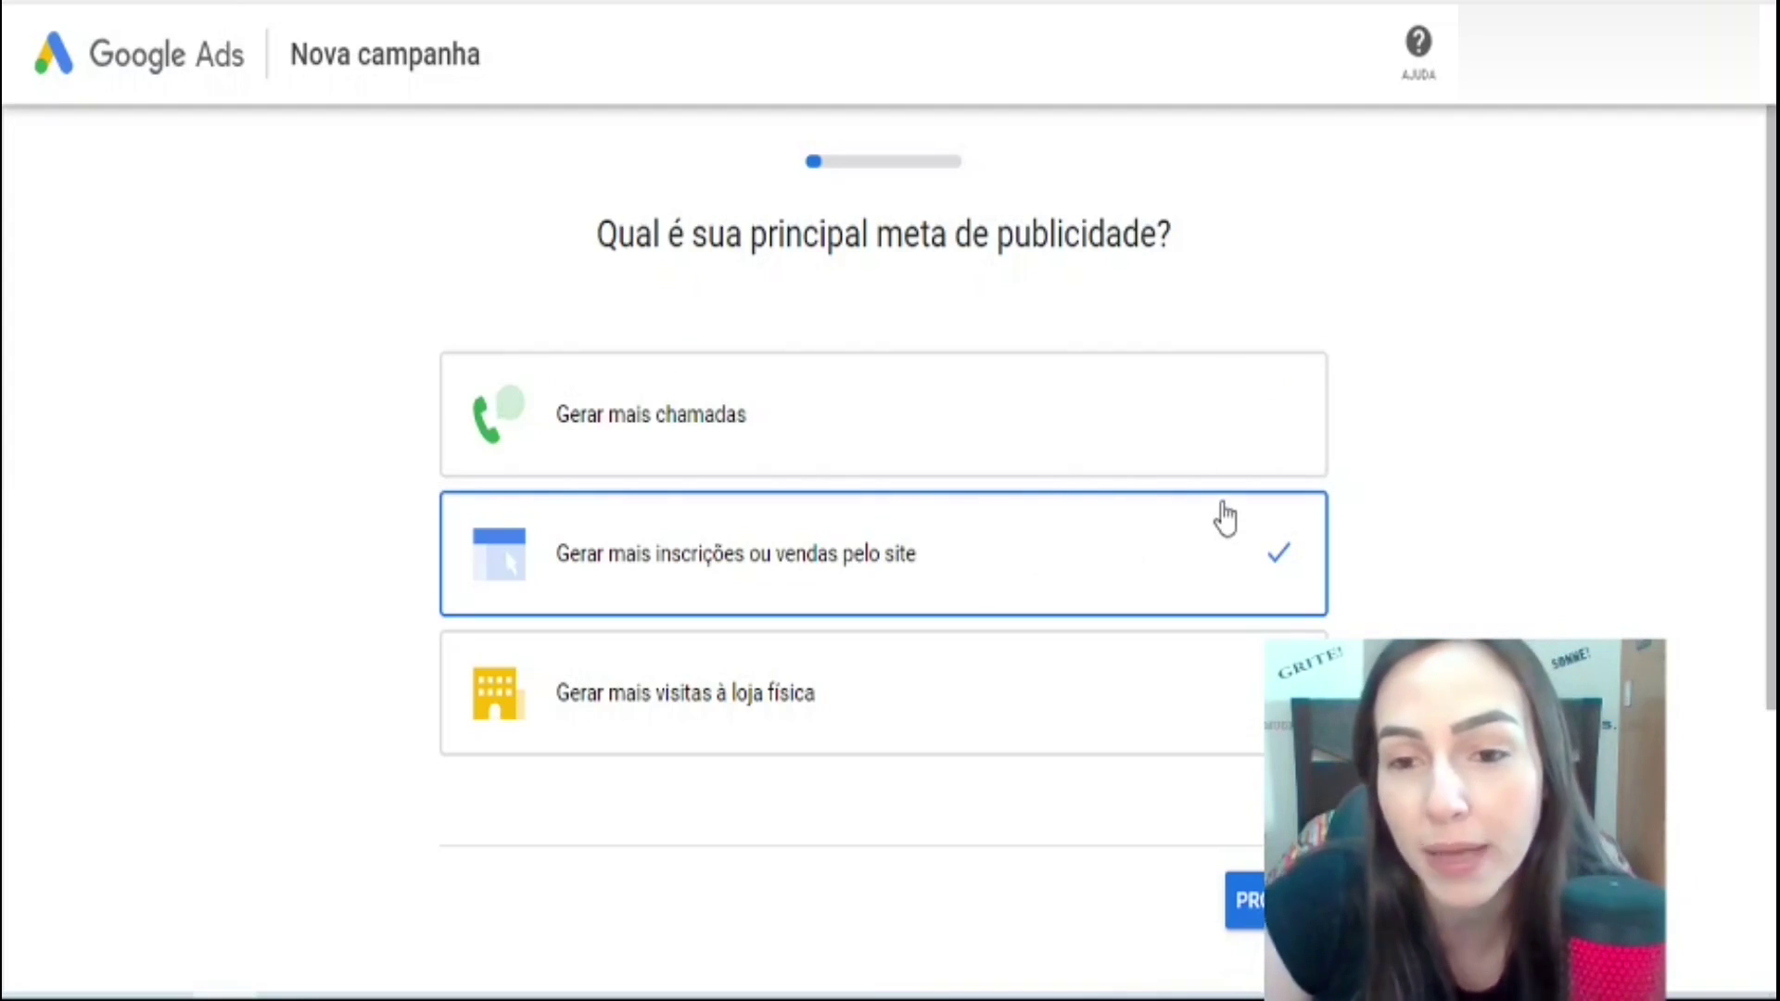
Step: Switch the new campaign setup to Expert mode ("modo Especialista")
scroll(1223, 512, down, 4)
scroll(1227, 510, down, 1)
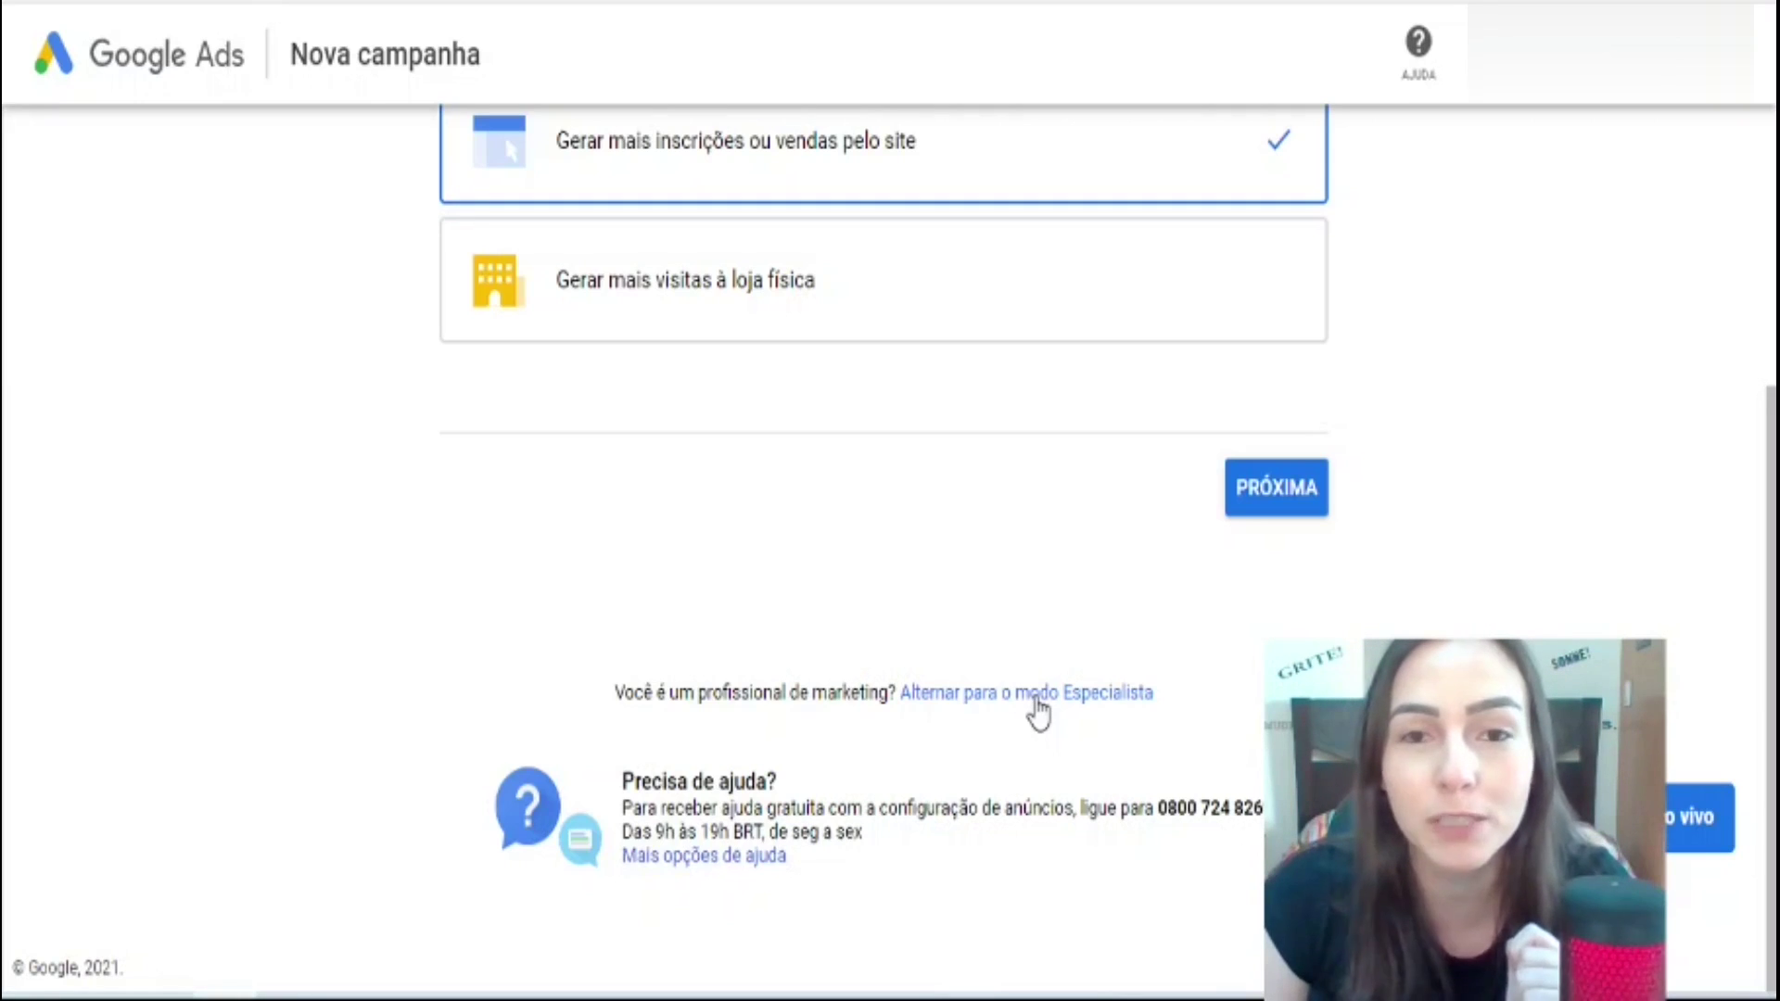
click(1034, 697)
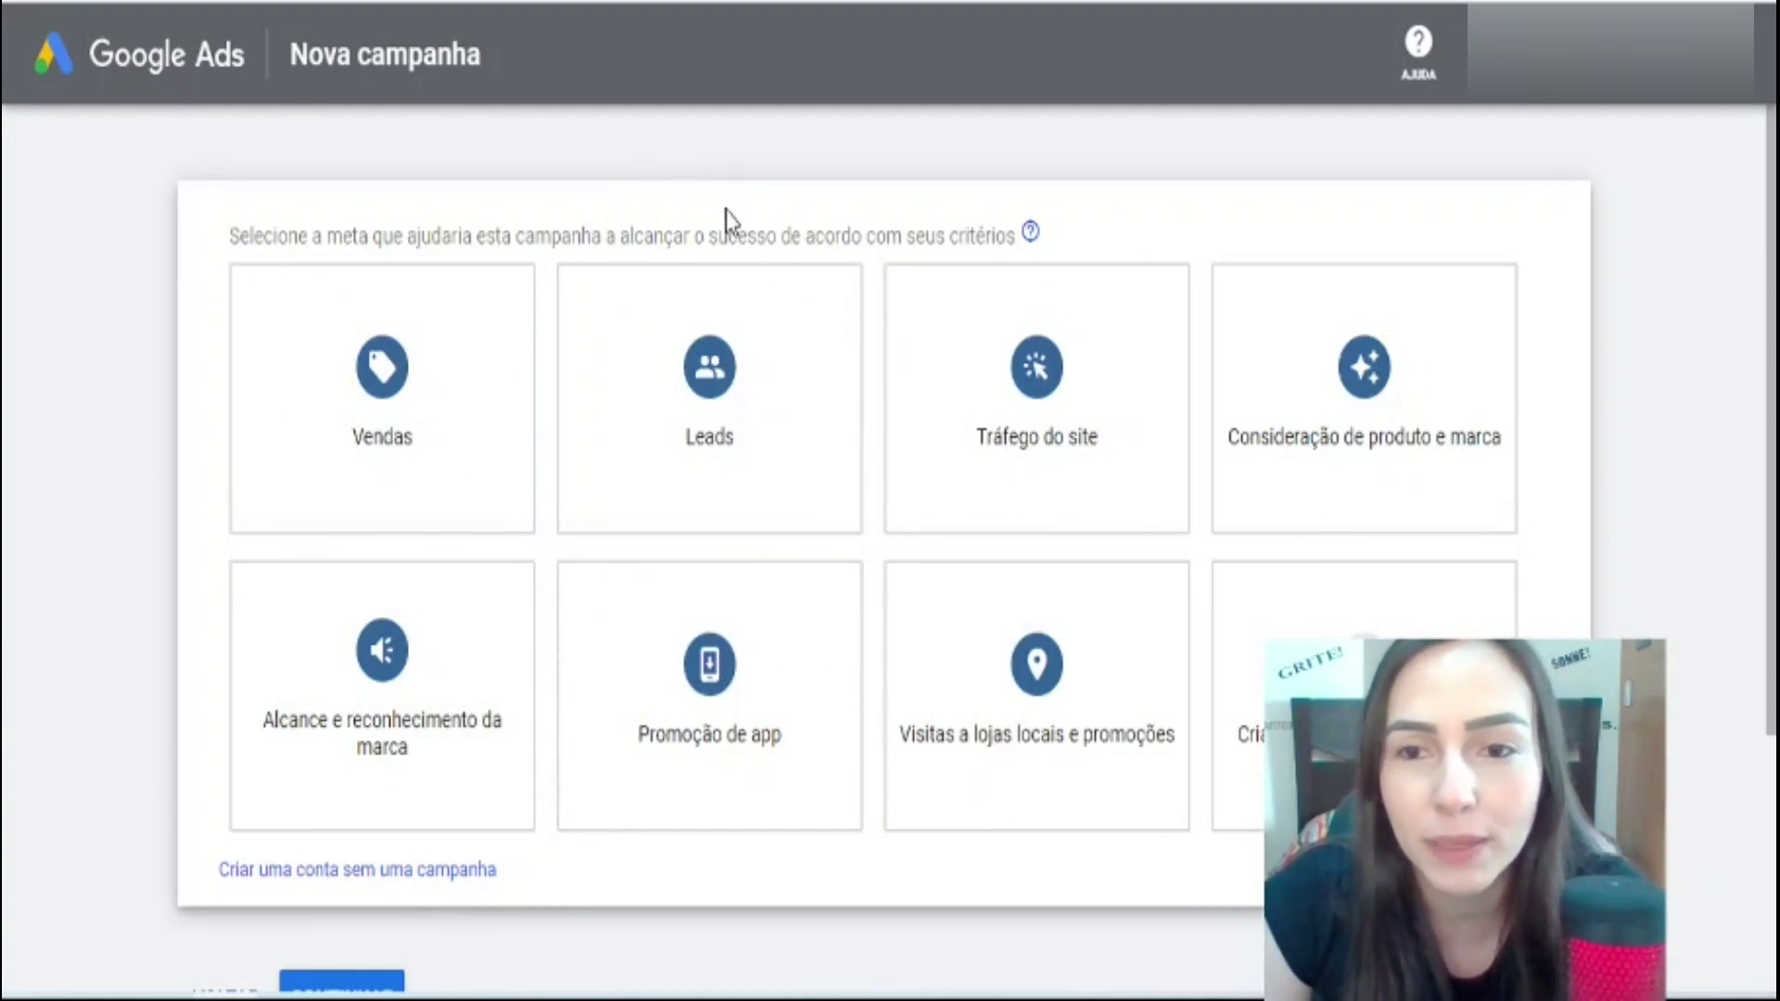
Step: Create the account without a campaign, submitting Brasil, (GMT-03:00) Horário São Paulo and Real brasileiro (BRL R$) as business information
scroll(584, 238, down, 2)
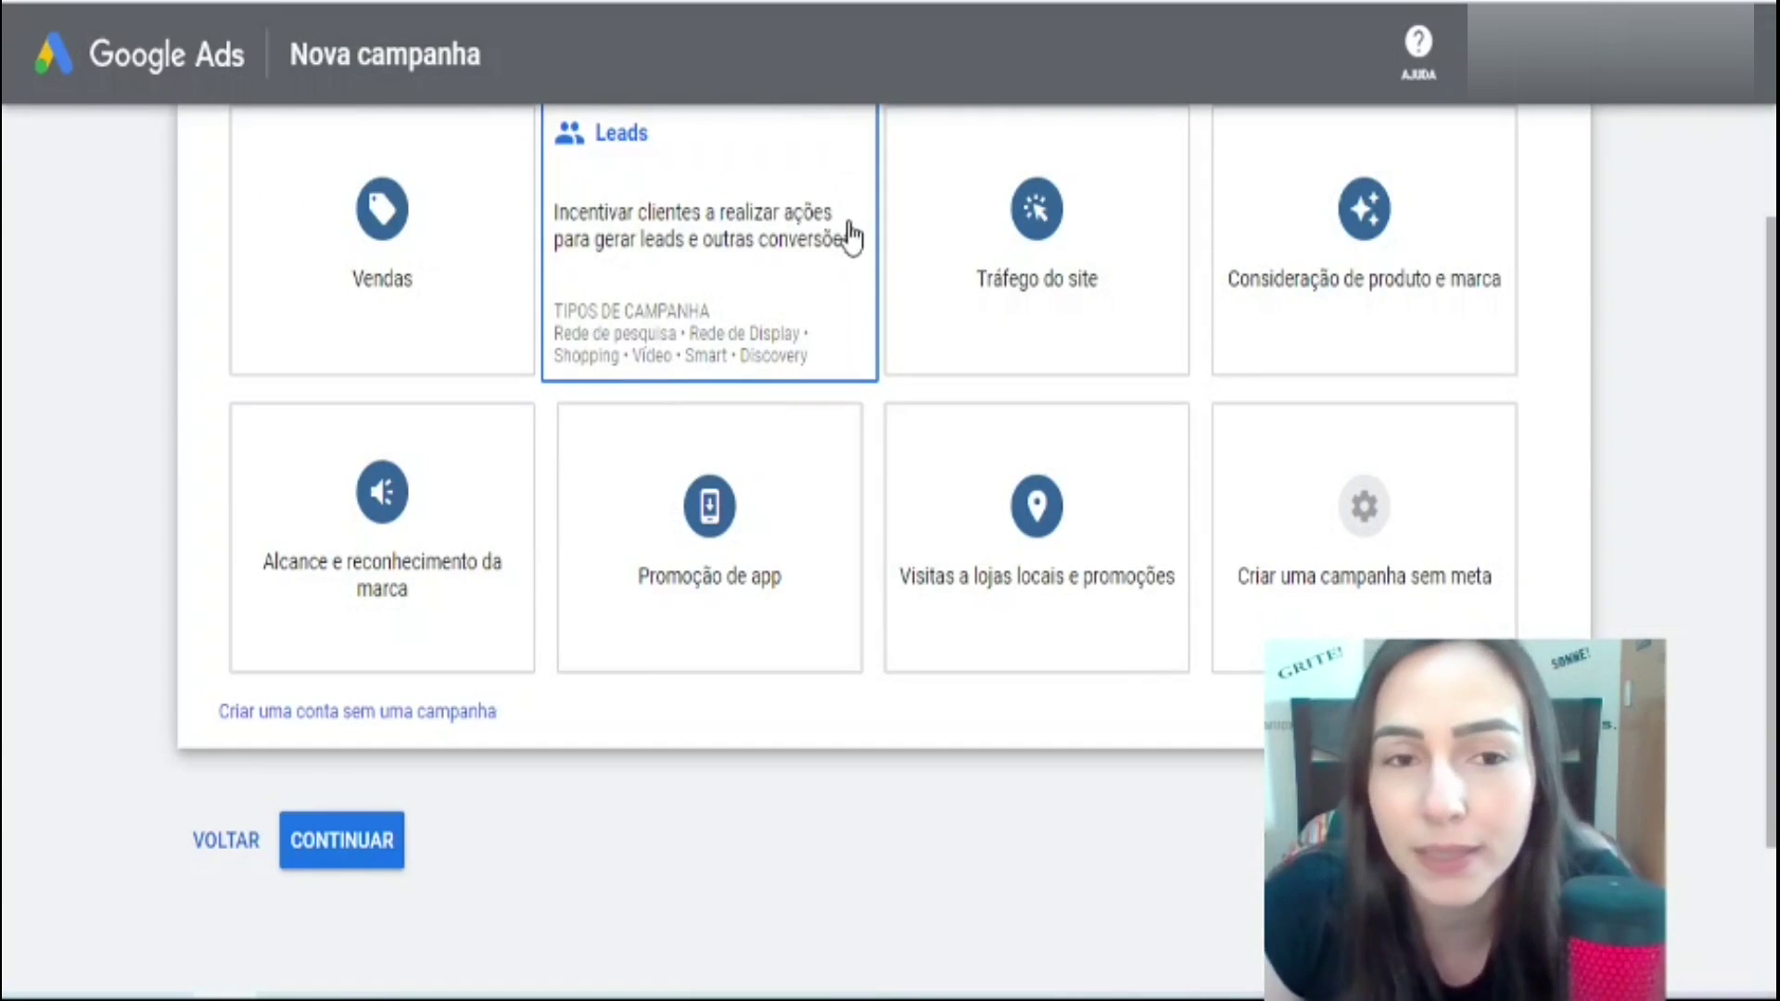
scroll(840, 245, down, 2)
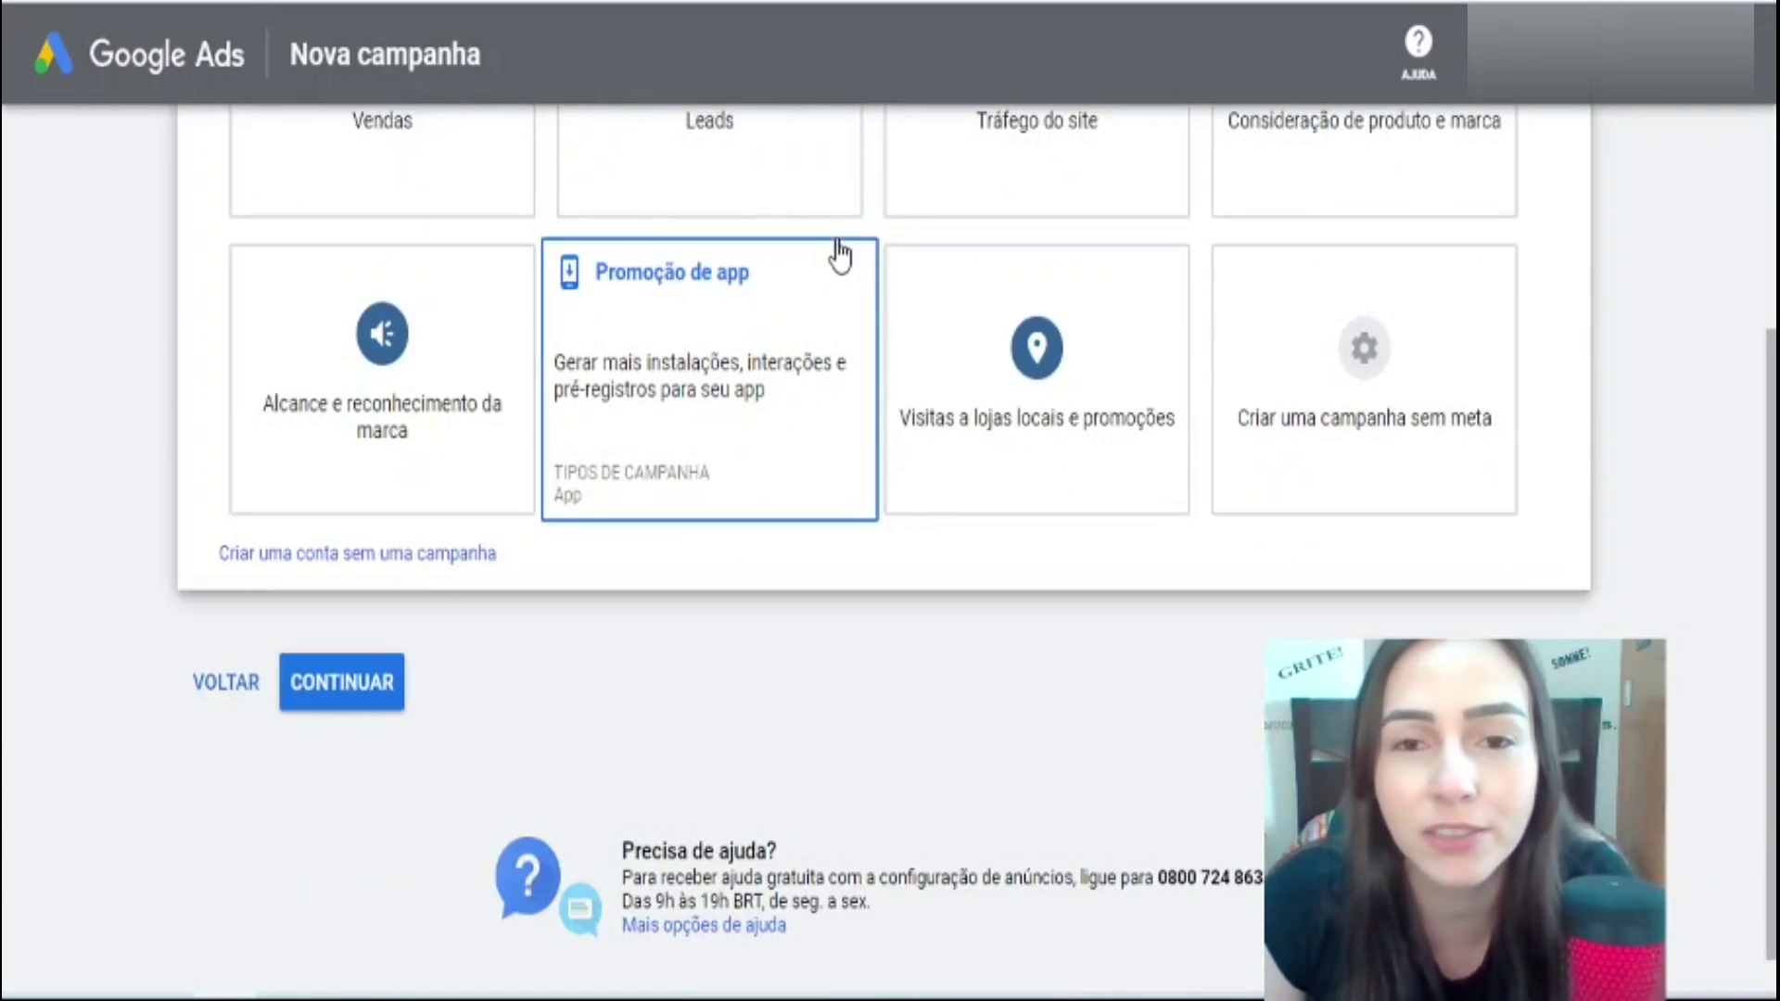
scroll(840, 251, down, 1)
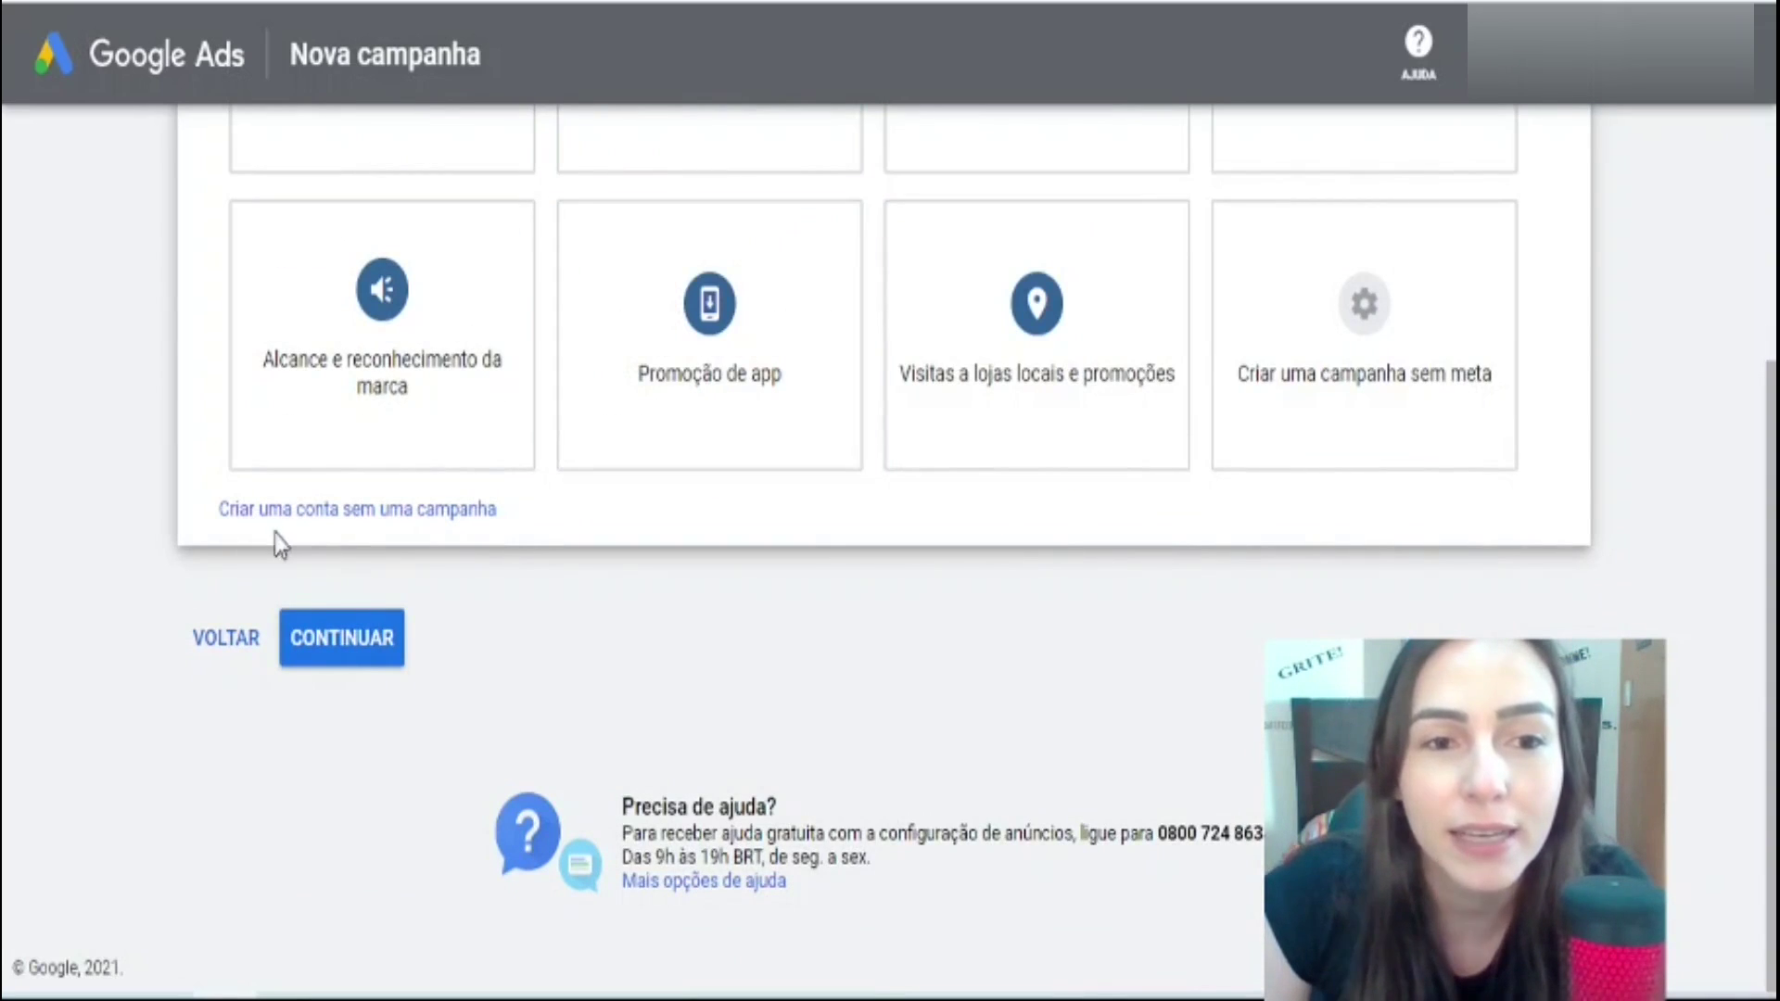
click(459, 525)
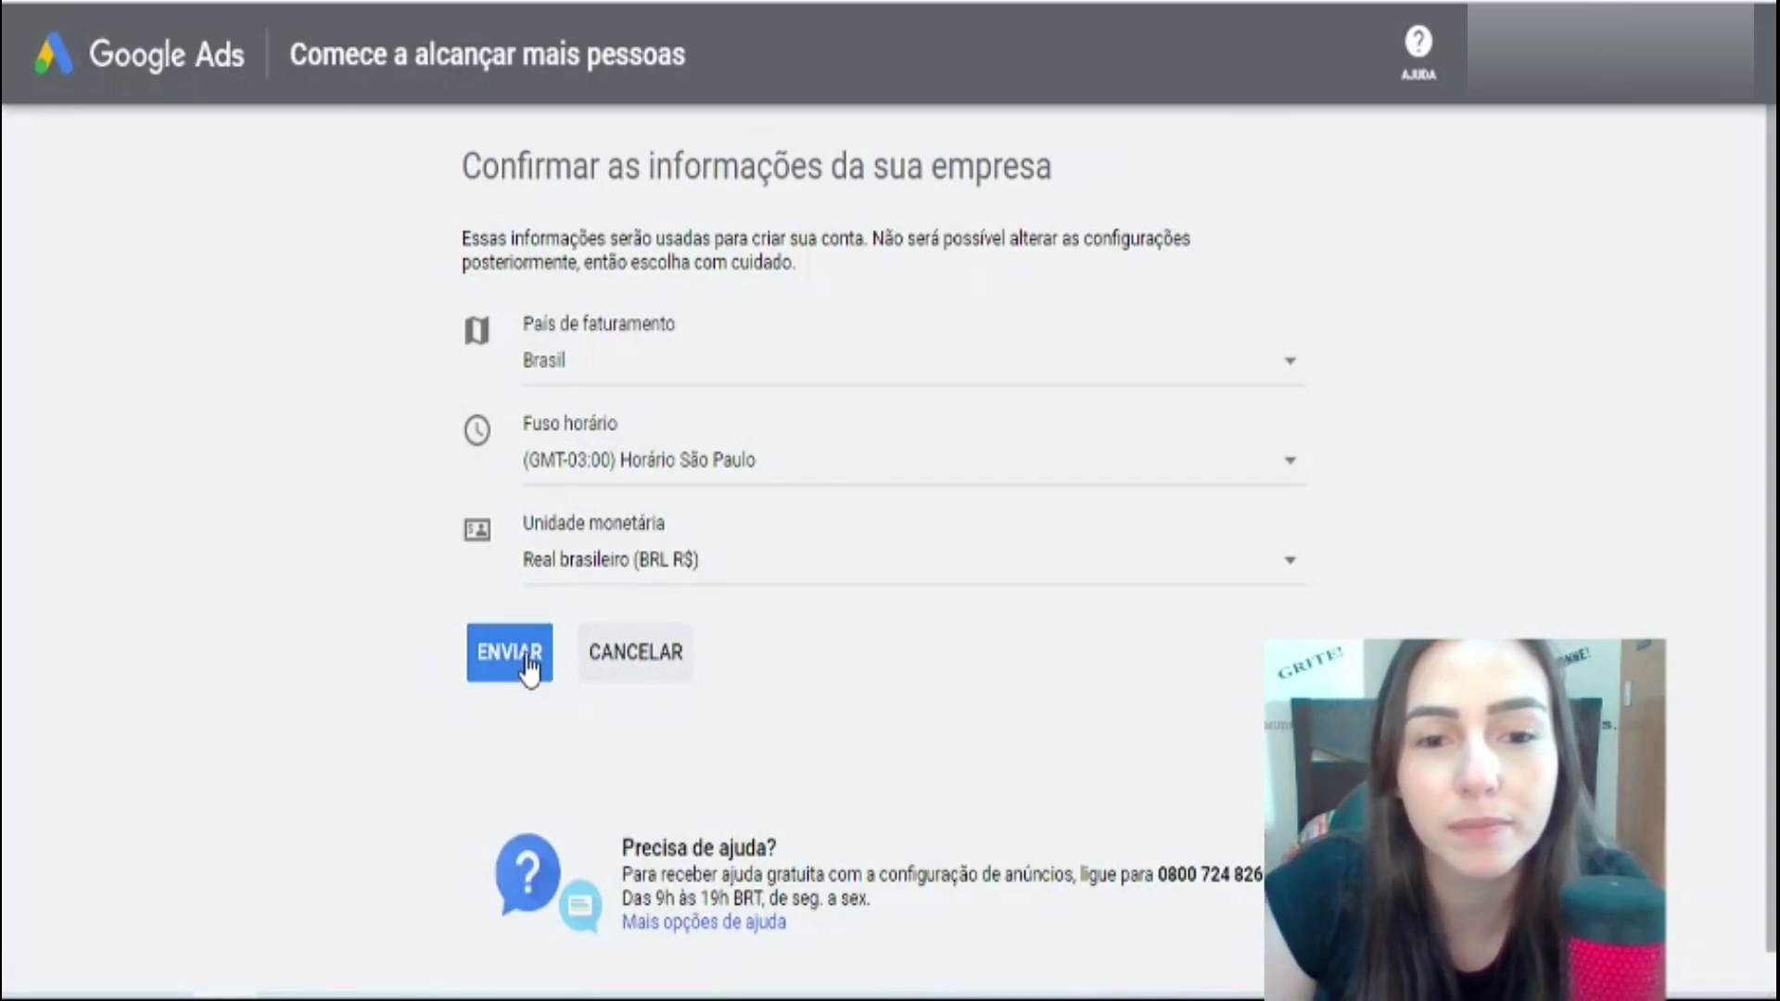
click(509, 653)
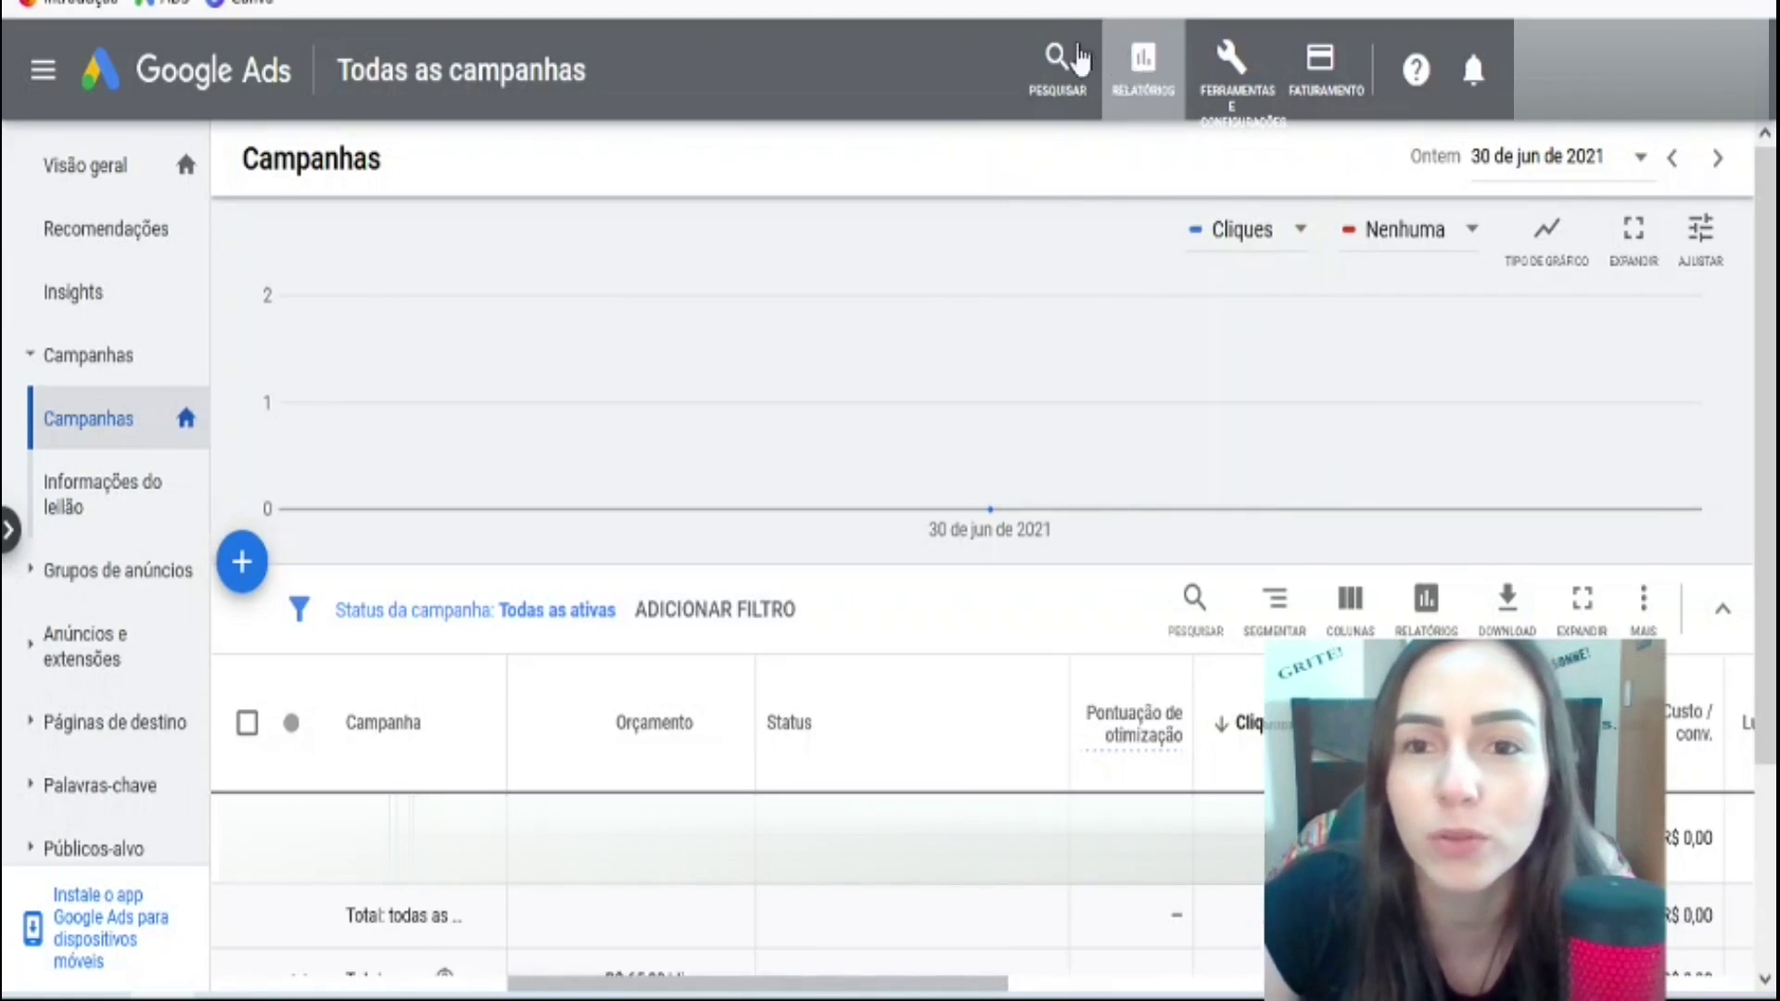
click(1243, 63)
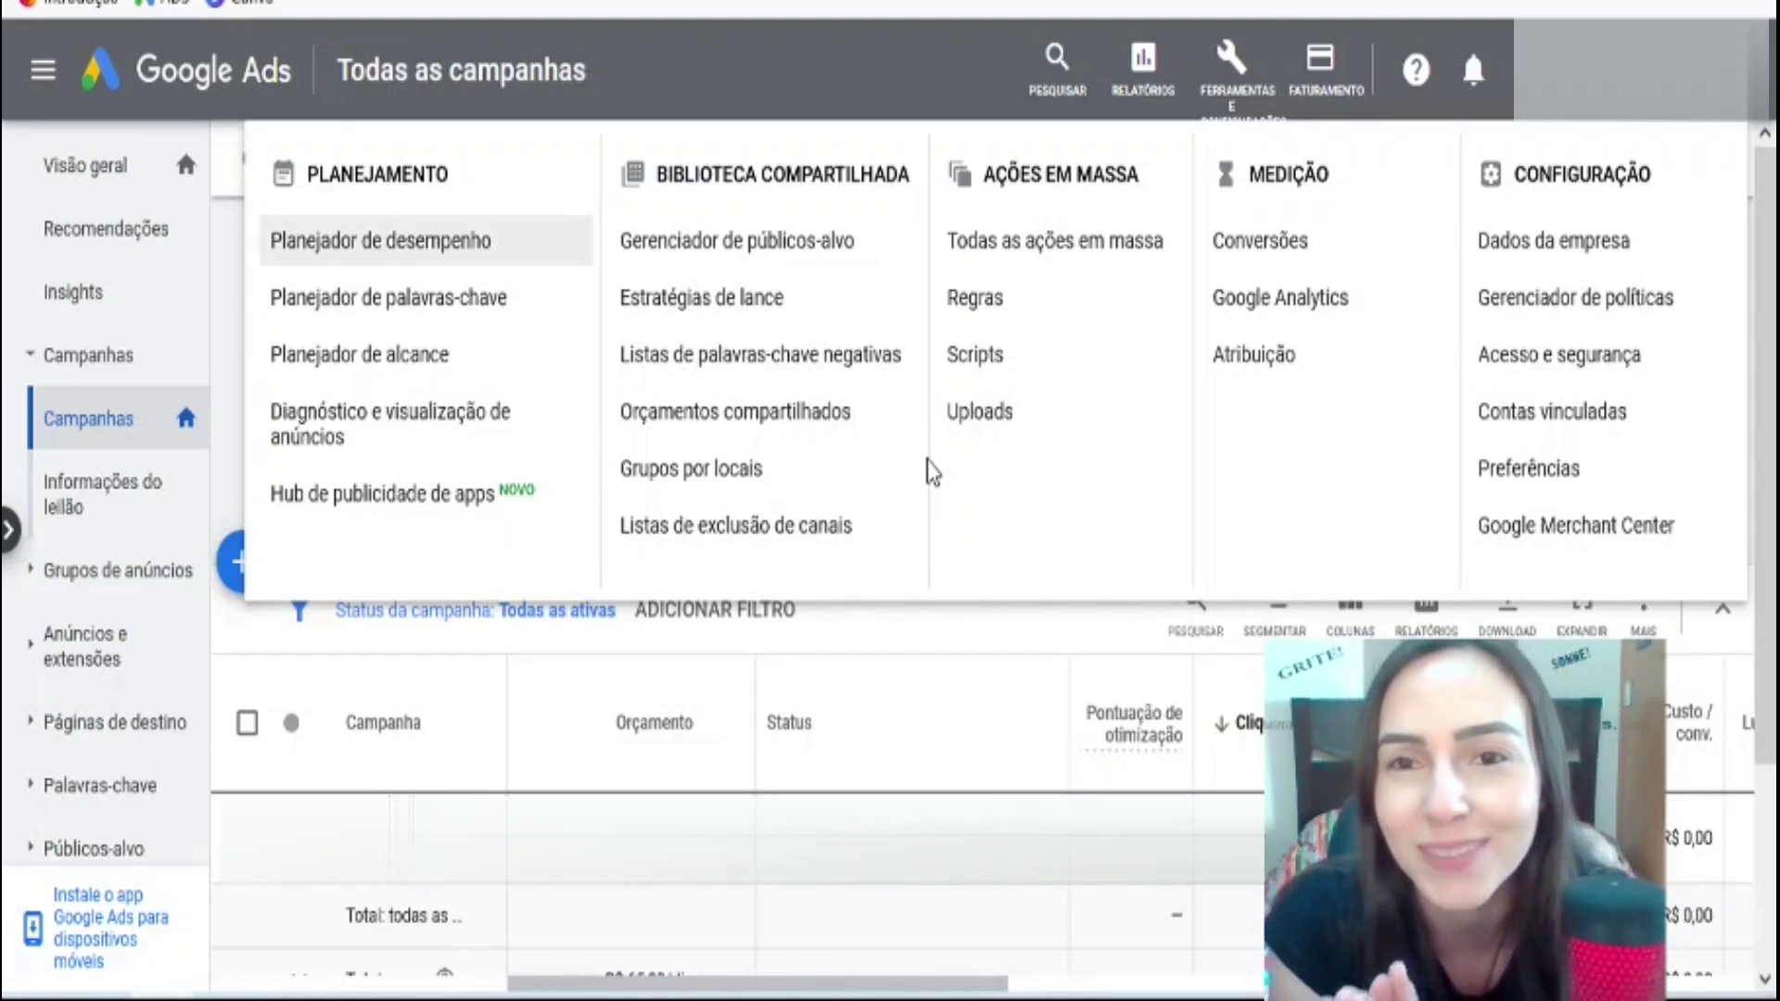
click(1231, 63)
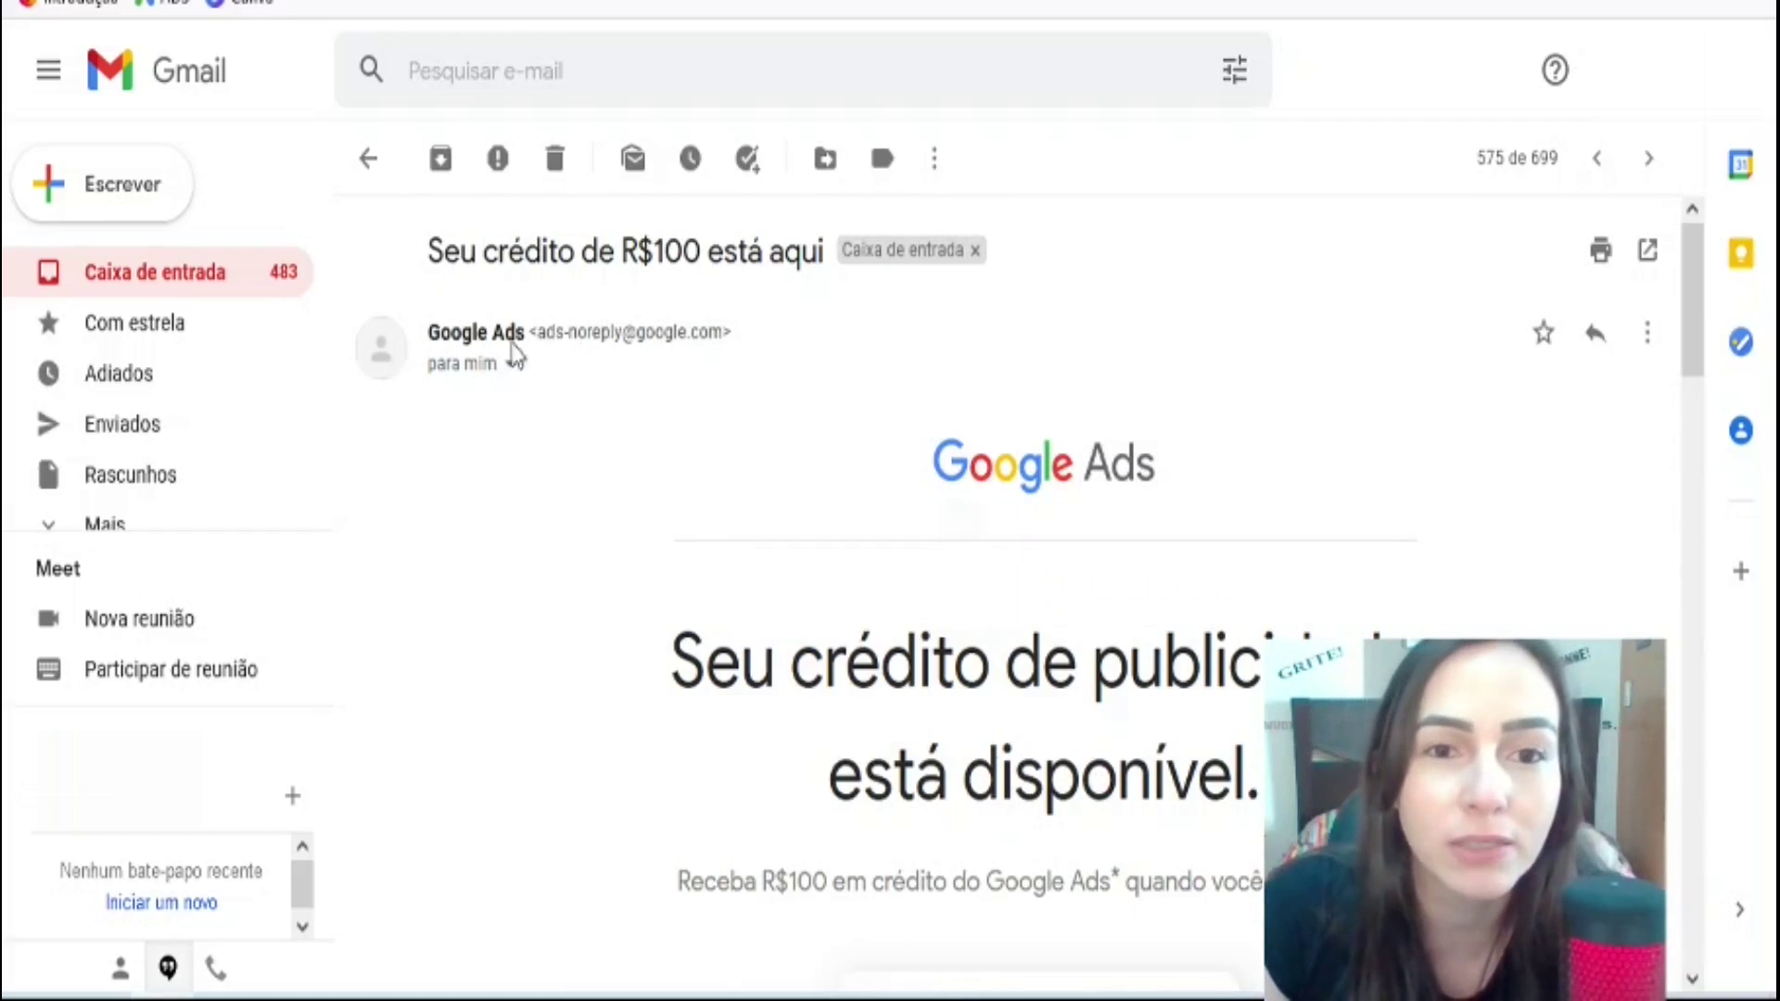
Step: Switch to Gmail and copy the offer code from the Google Ads e-mail "Seu crédito de R$100 está aqui"
drag(427, 252, 827, 254)
scroll(932, 674, down, 5)
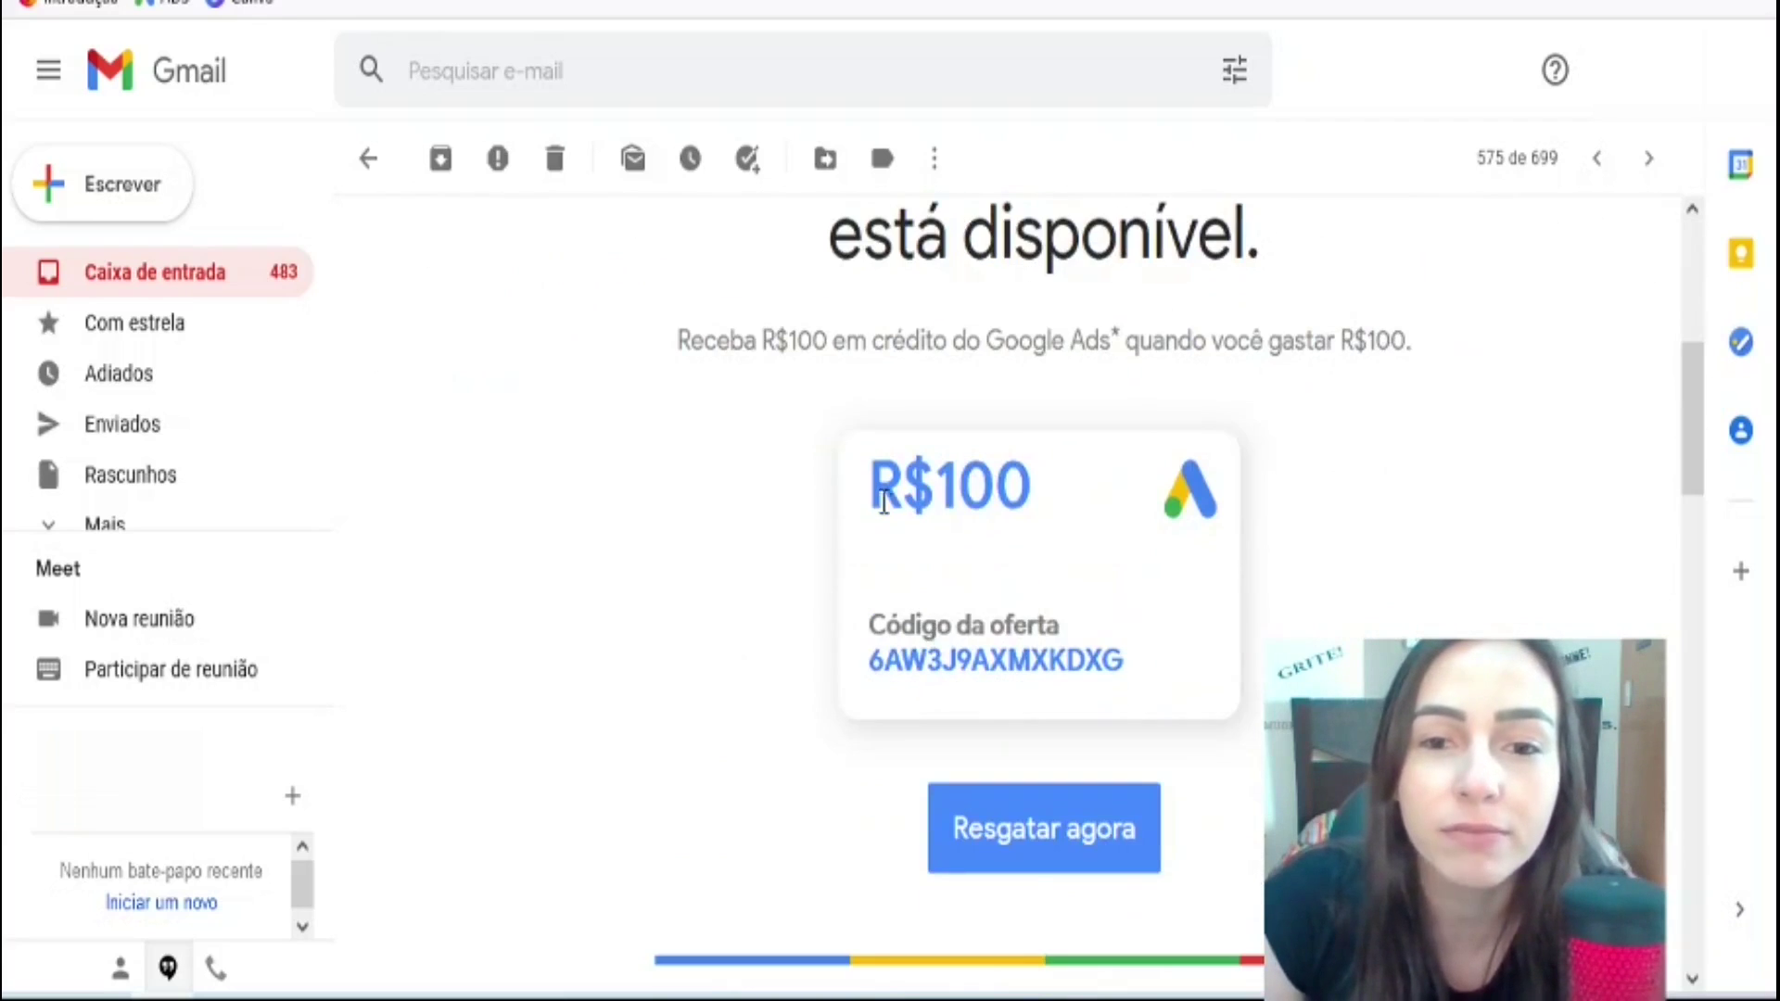
drag(867, 663, 1165, 691)
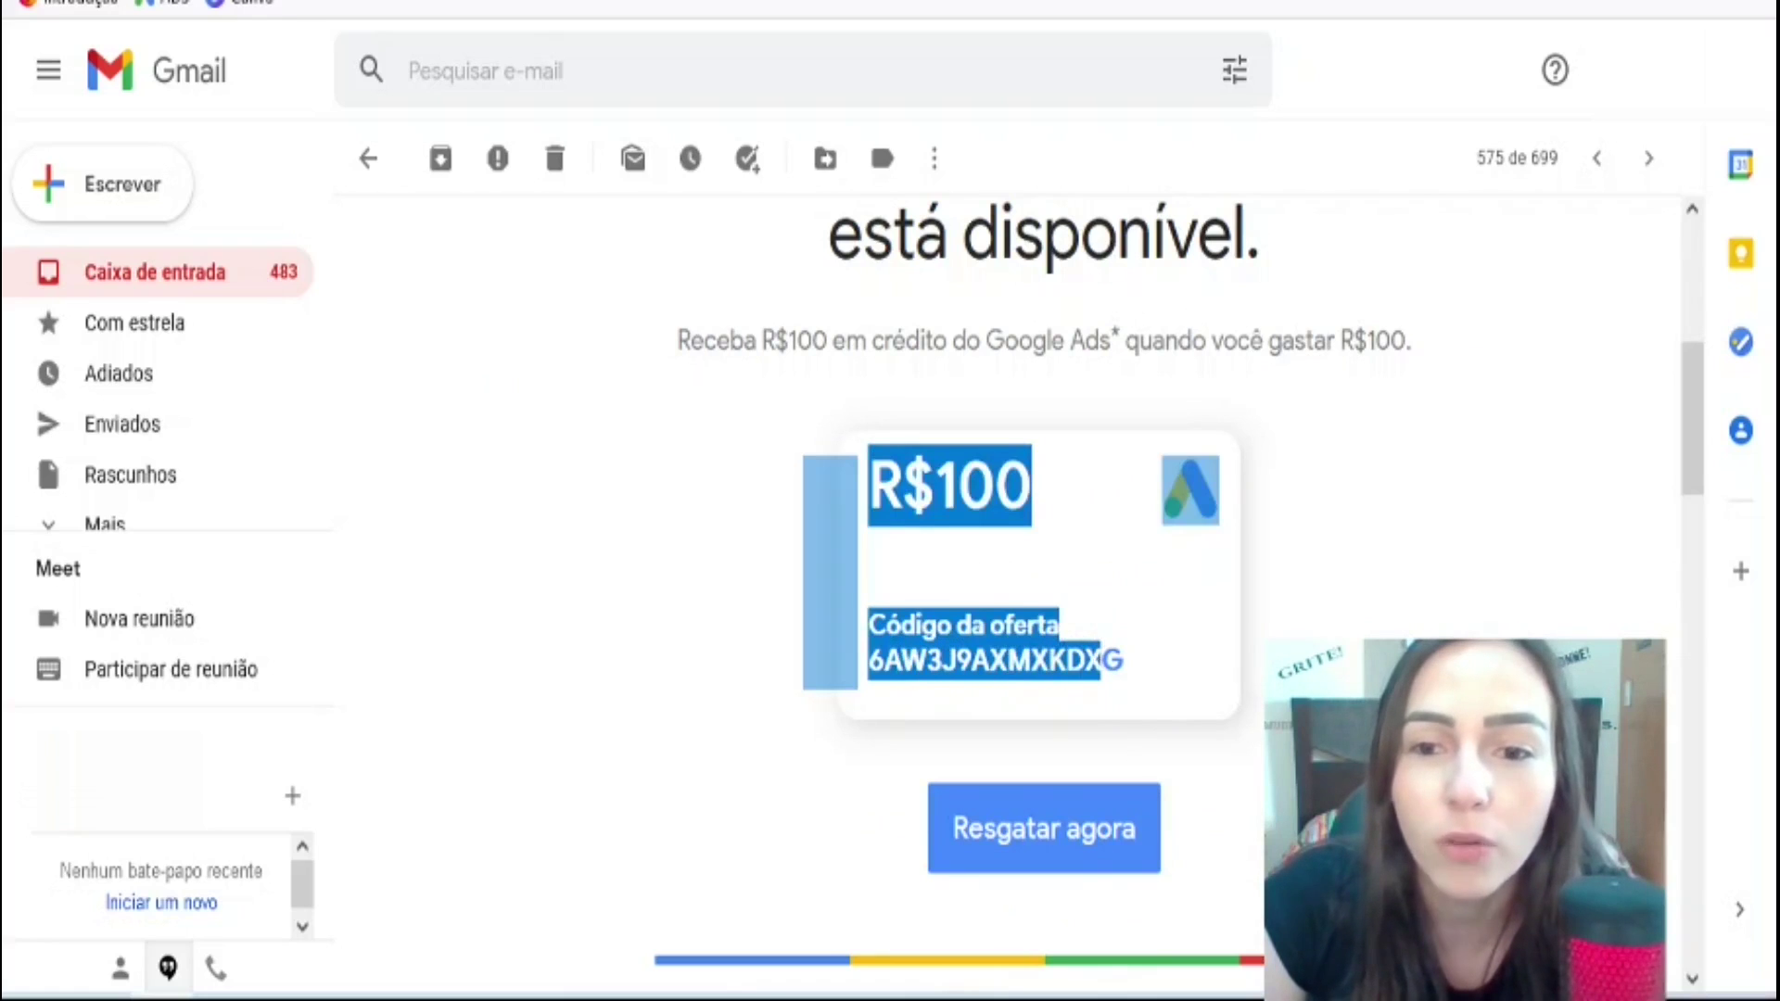
click(1131, 756)
drag(1123, 662, 877, 660)
right_click(878, 658)
click(927, 687)
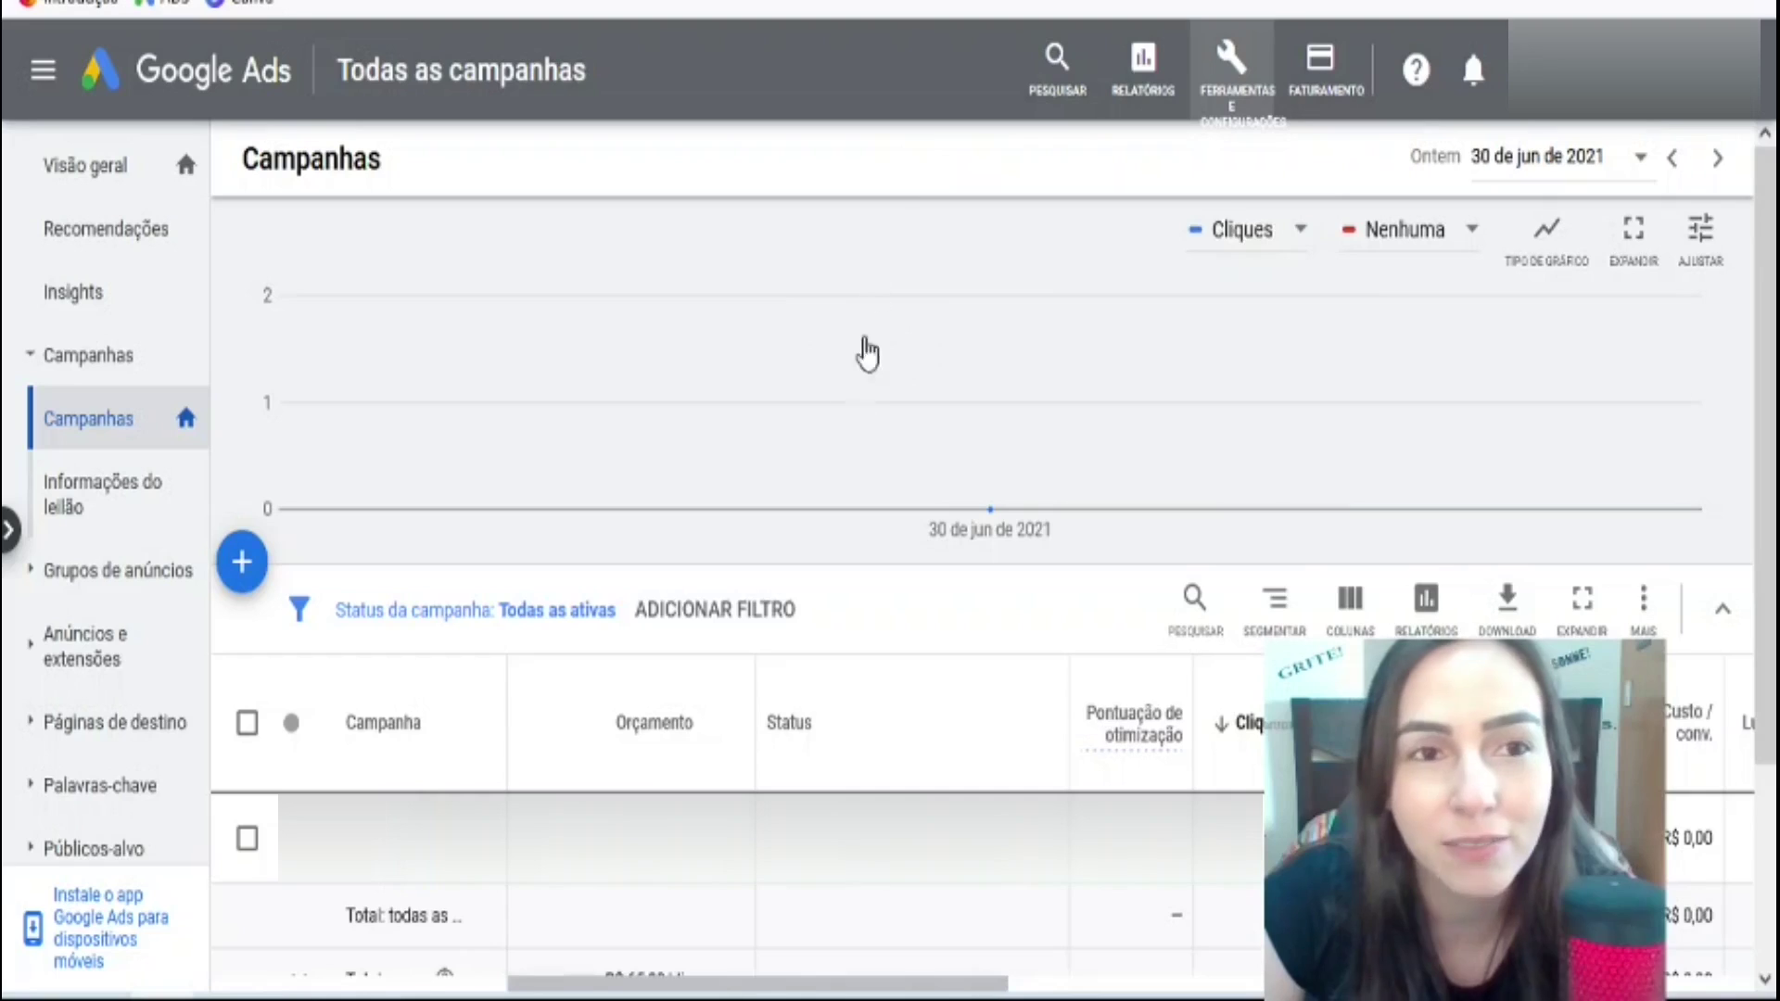
Step: Switch to Google Ads, open the billing promotions, and paste the copied promotional code into a new code entry
click(352, 960)
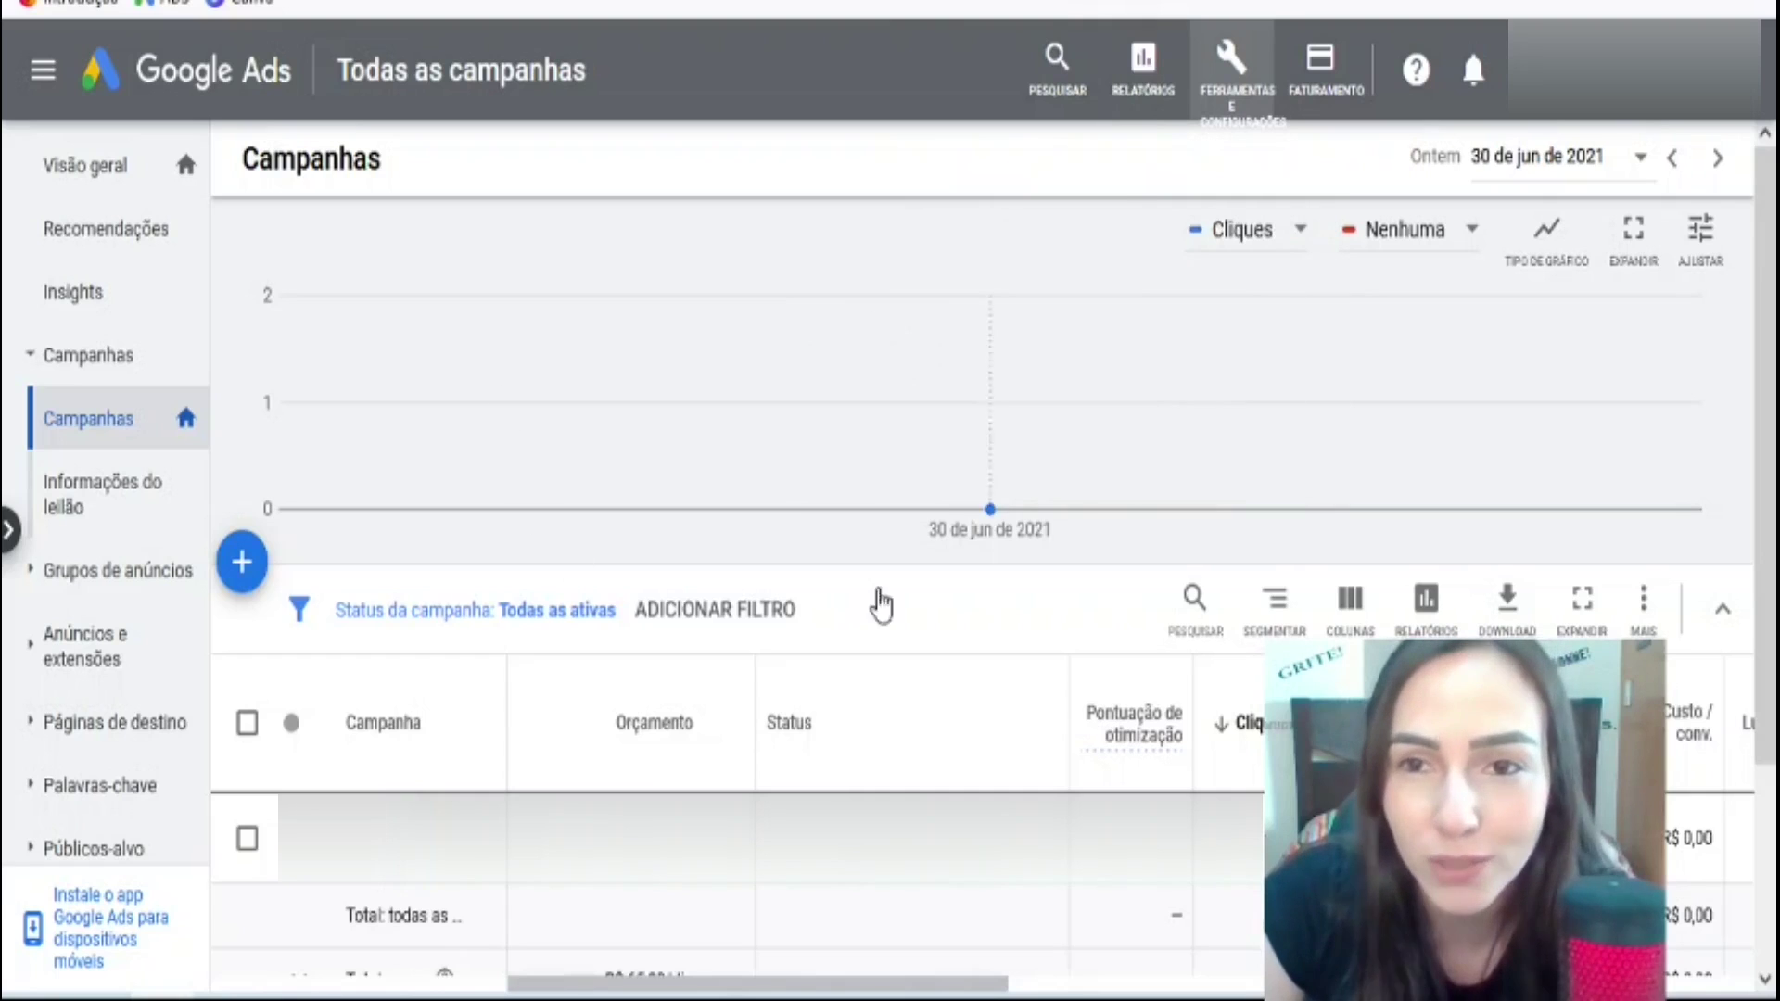
click(1335, 83)
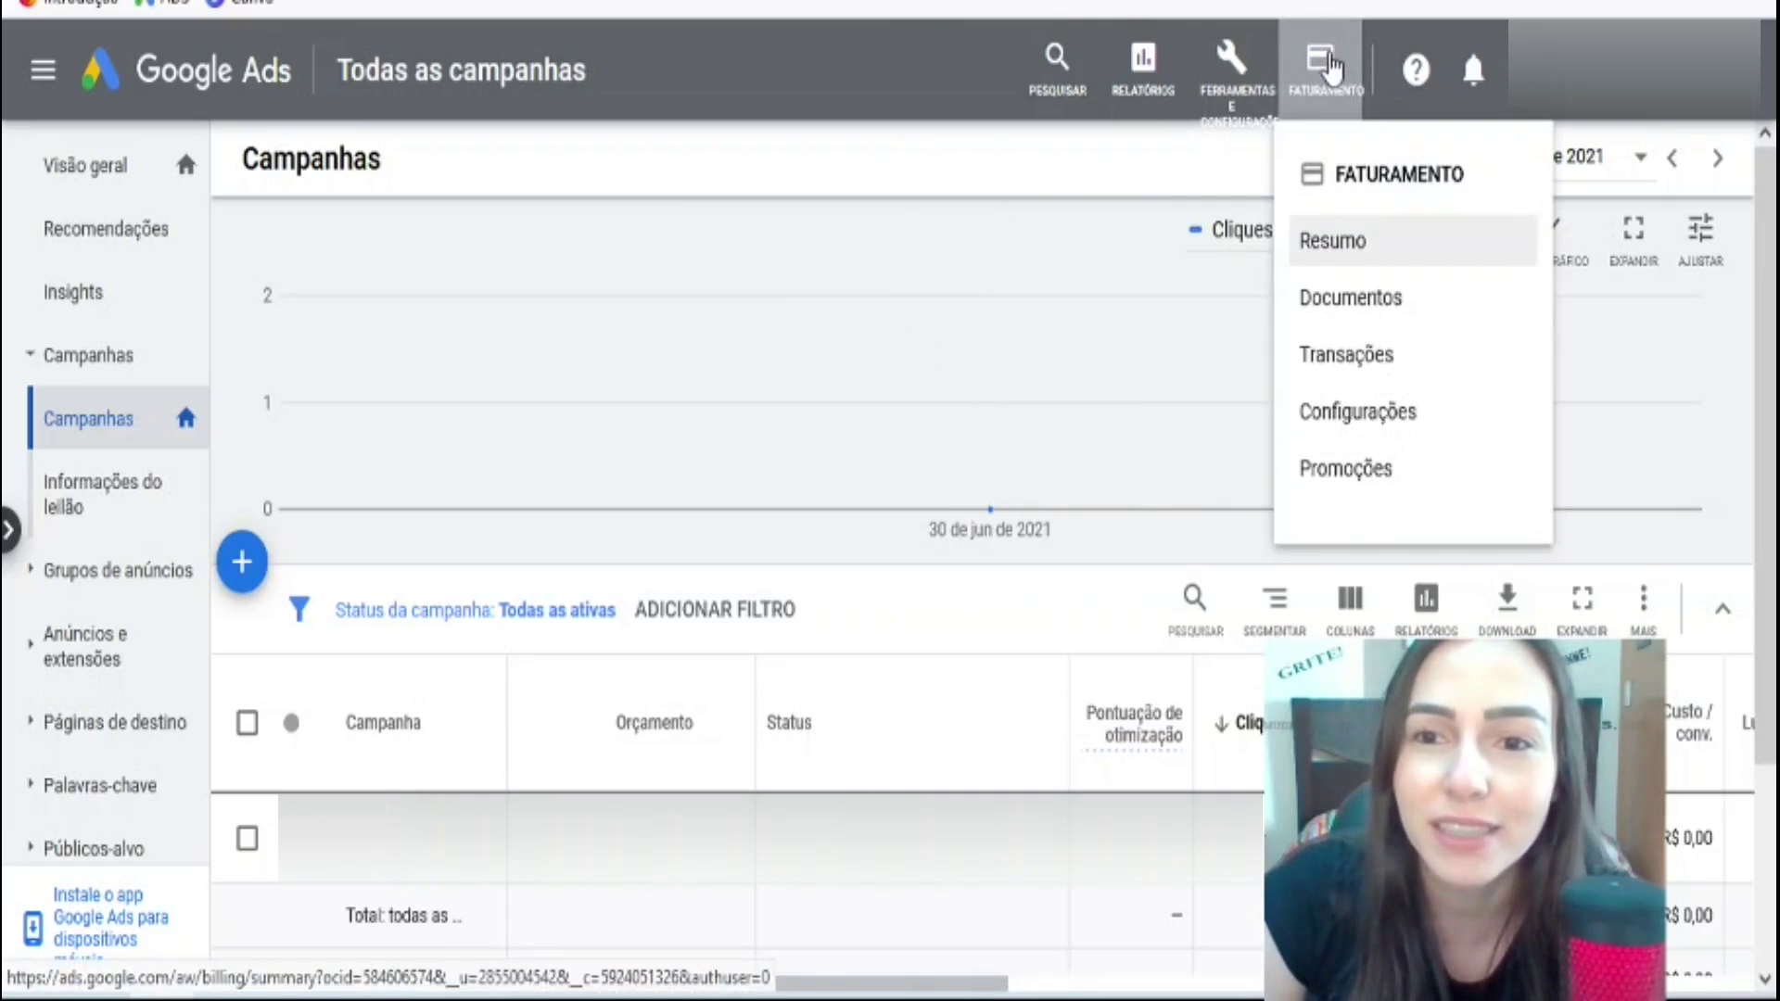
click(1321, 482)
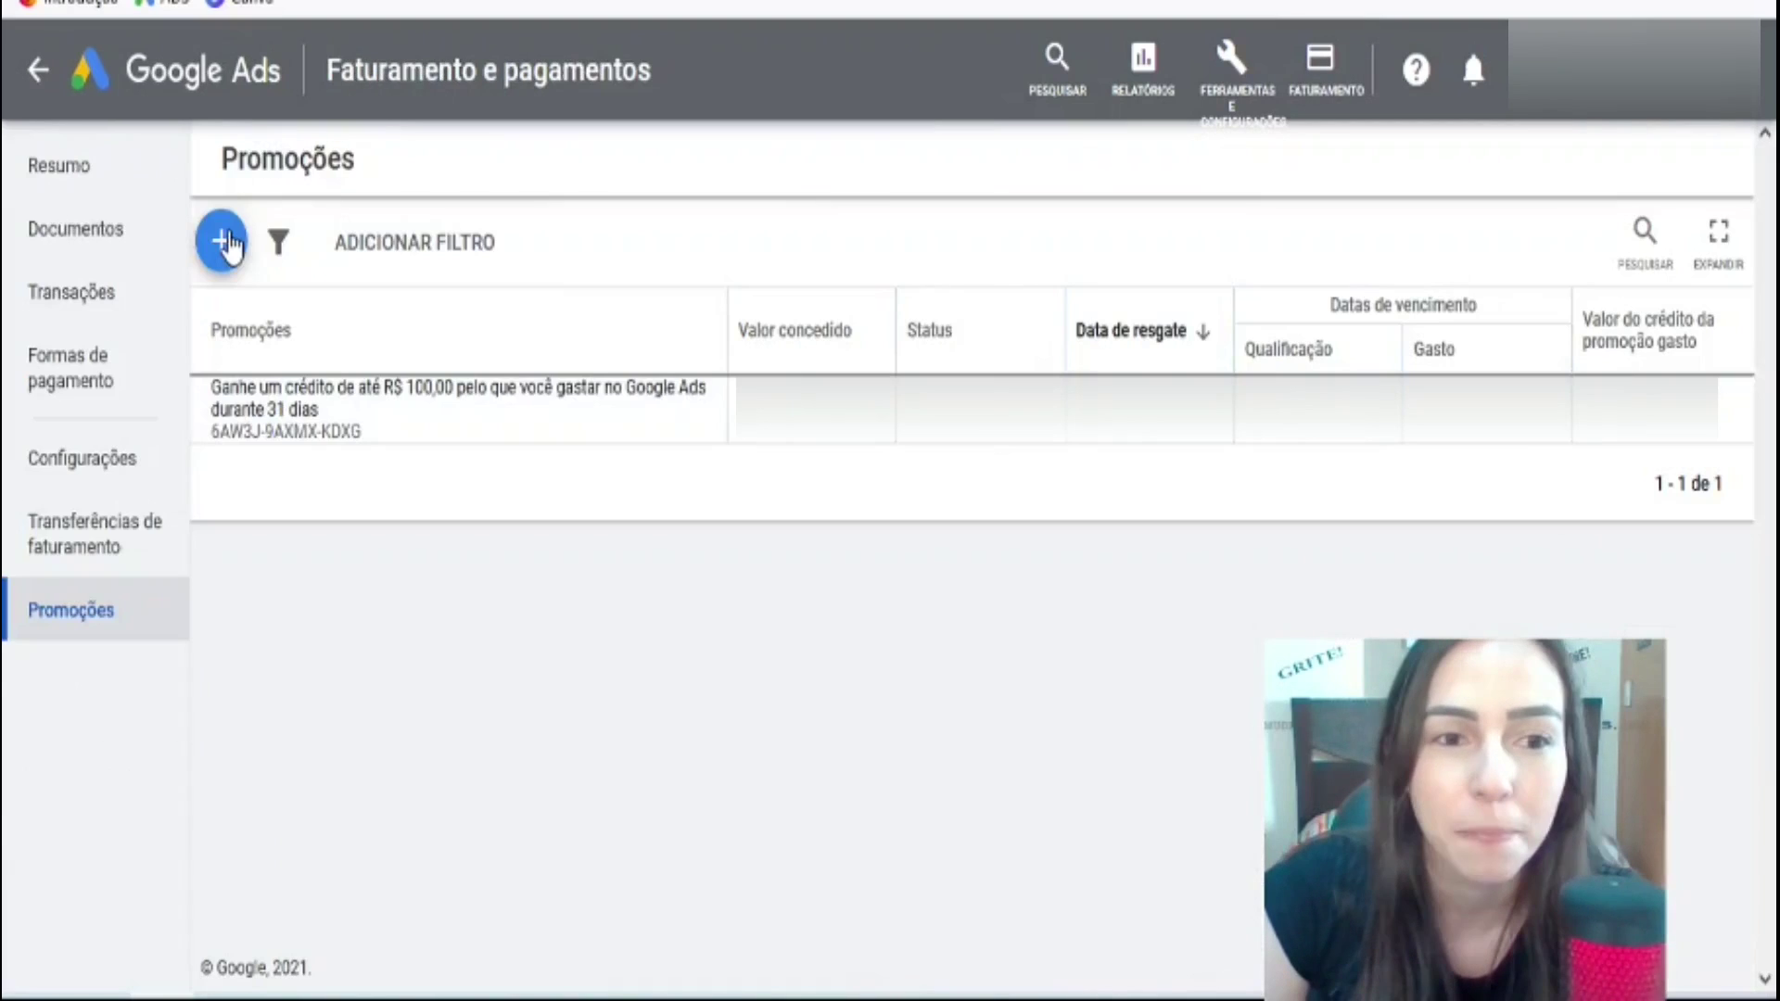
click(223, 242)
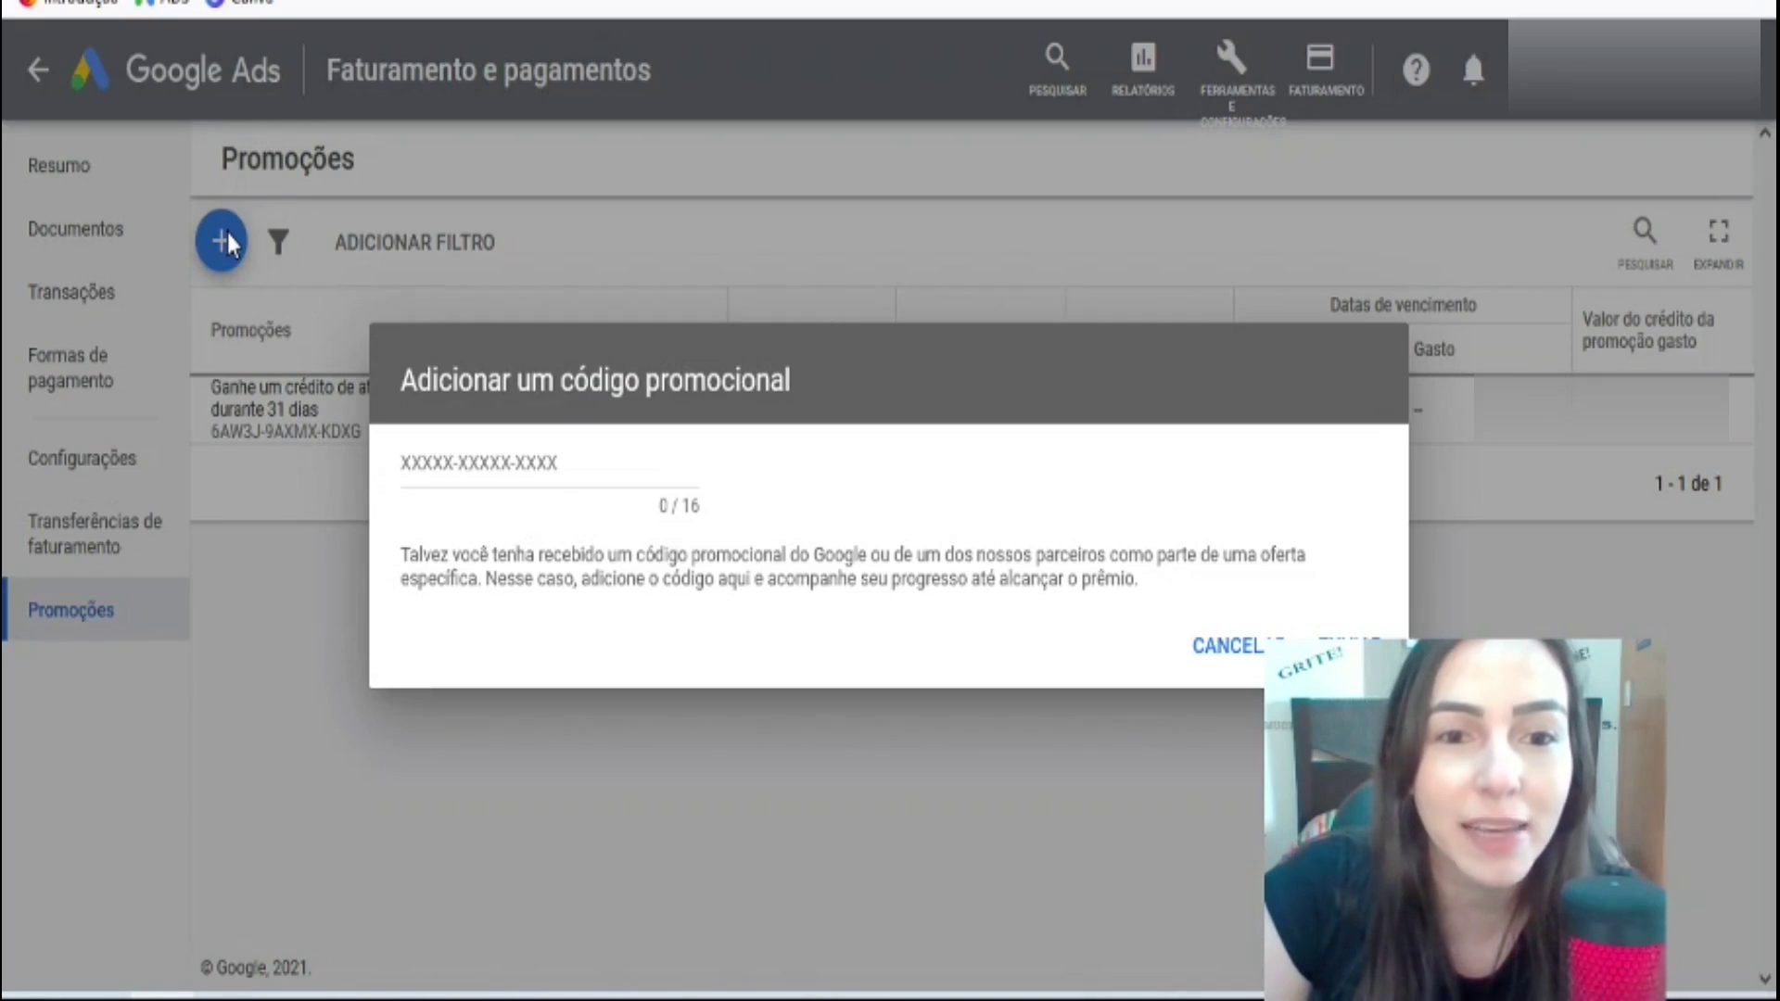
click(428, 461)
right_click(428, 466)
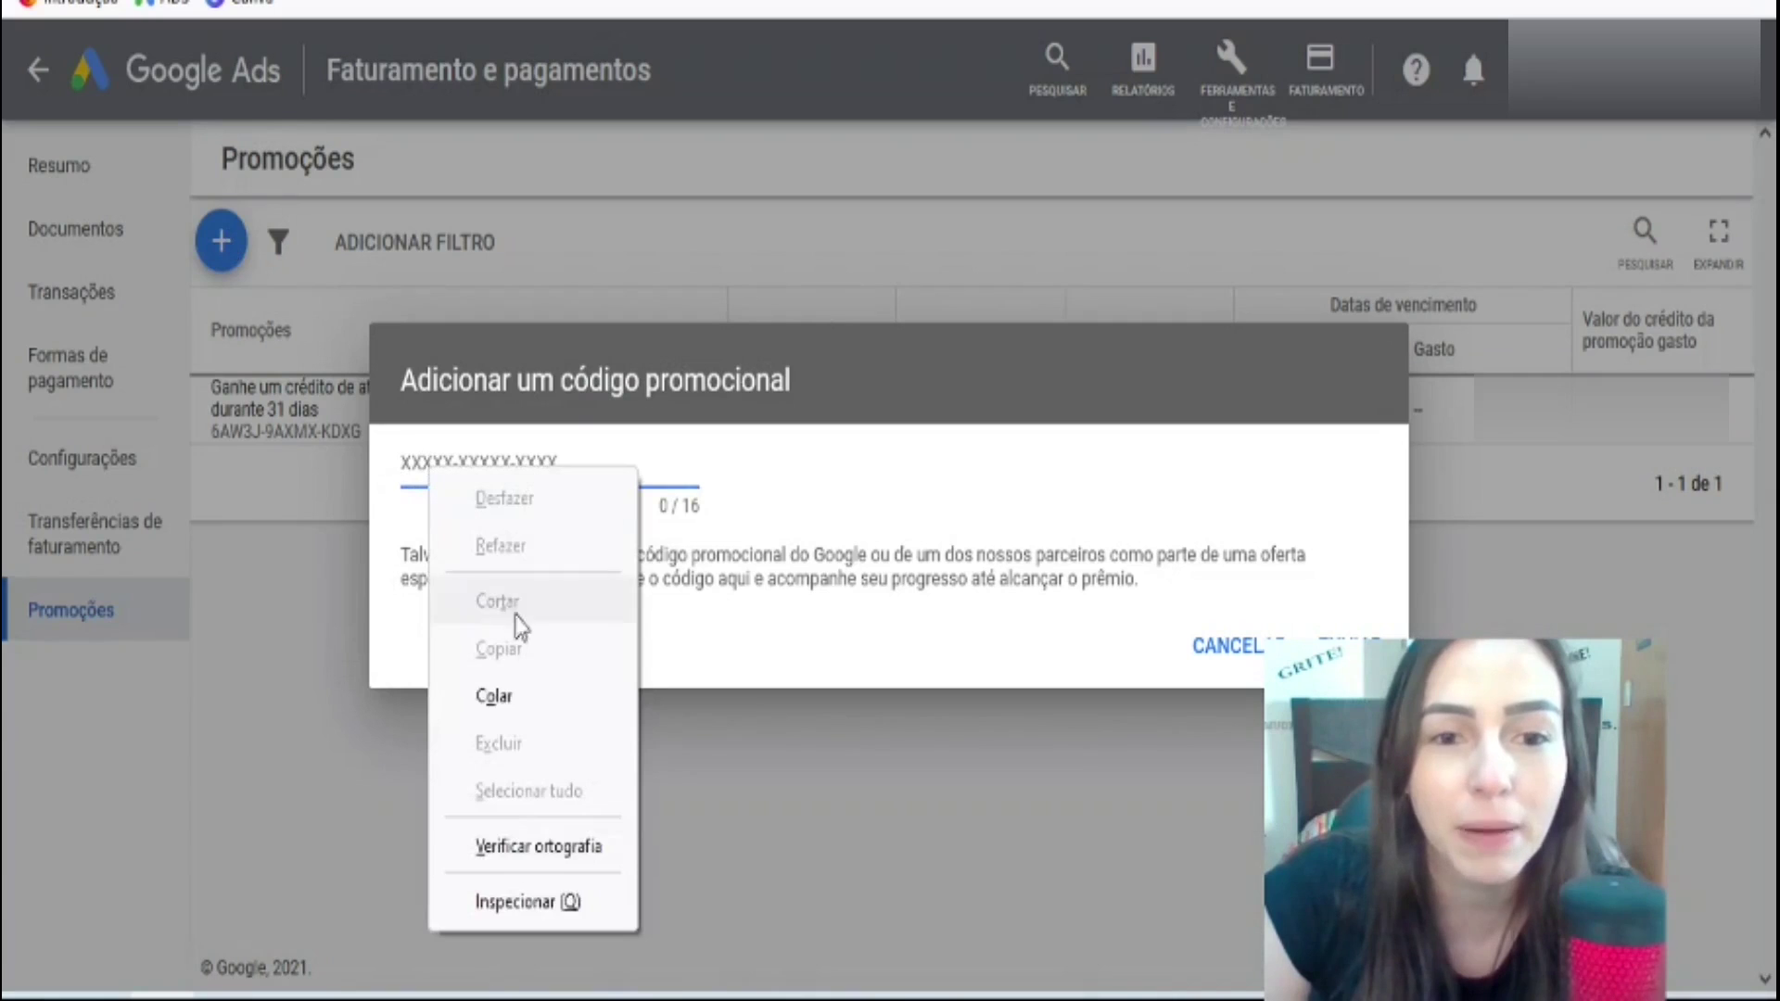
click(495, 696)
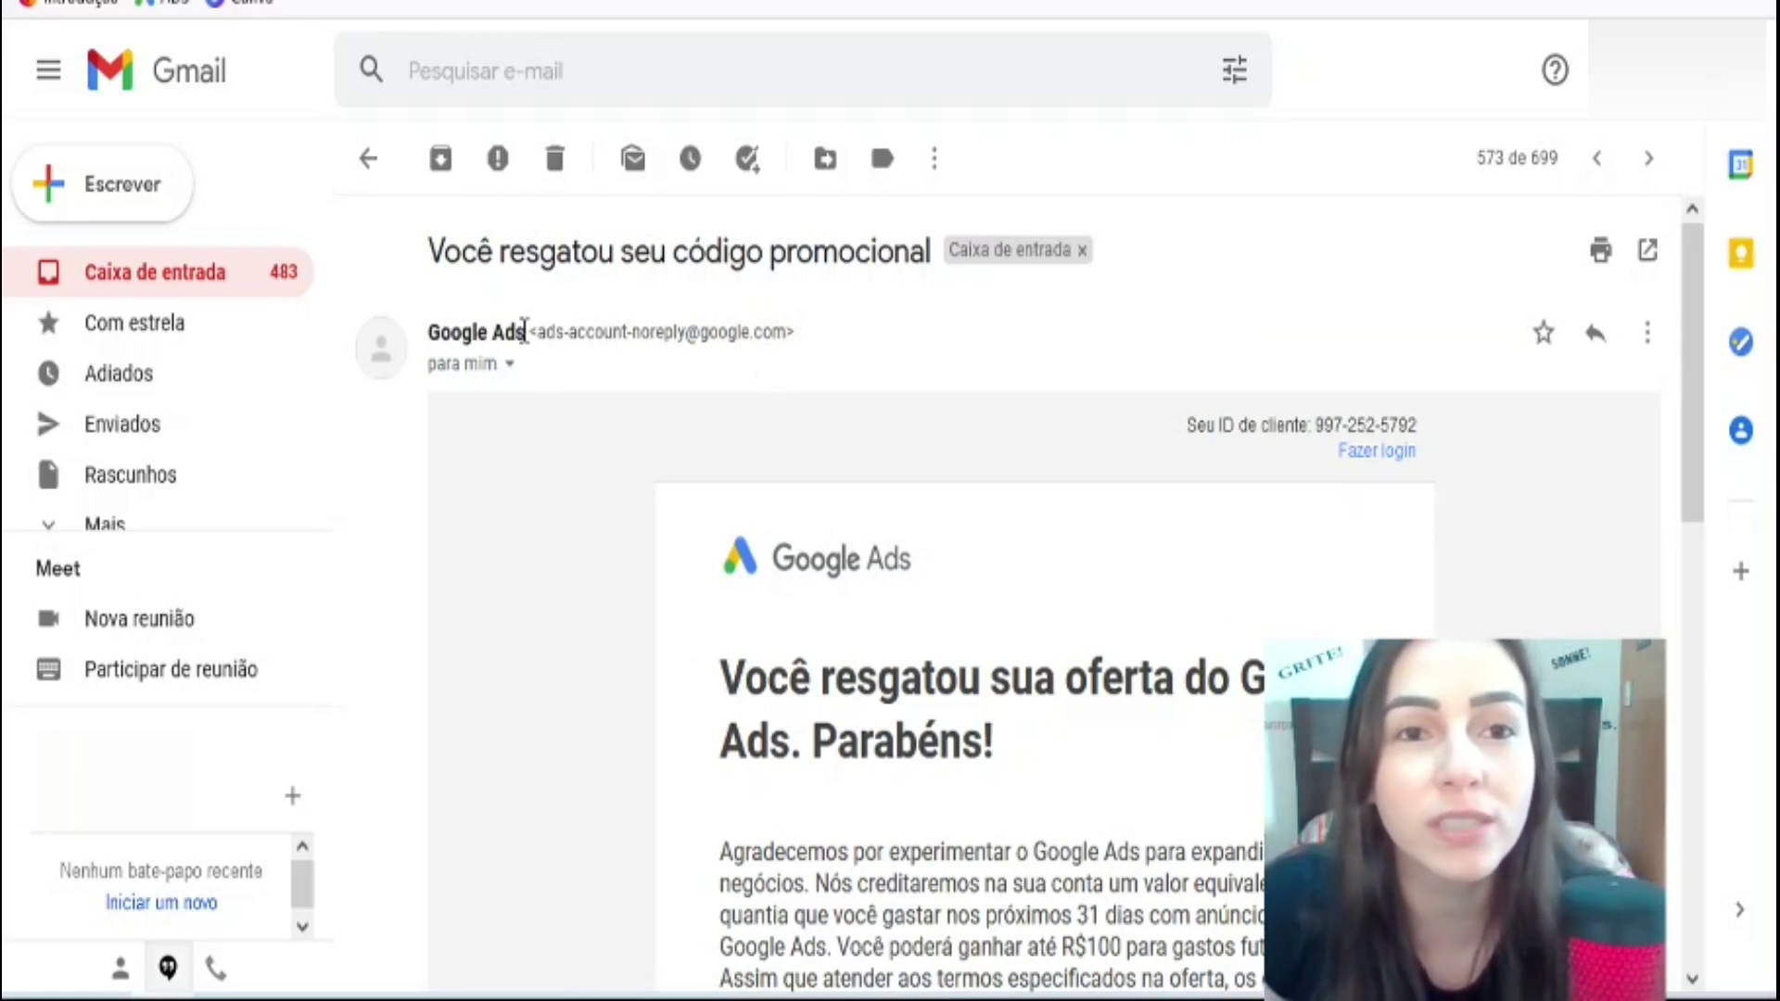
Step: Switch to Gmail and examine the spending period and credit conditions in the e-mail "Você resgatou seu código promocional"
drag(429, 250, 941, 269)
scroll(988, 570, down, 6)
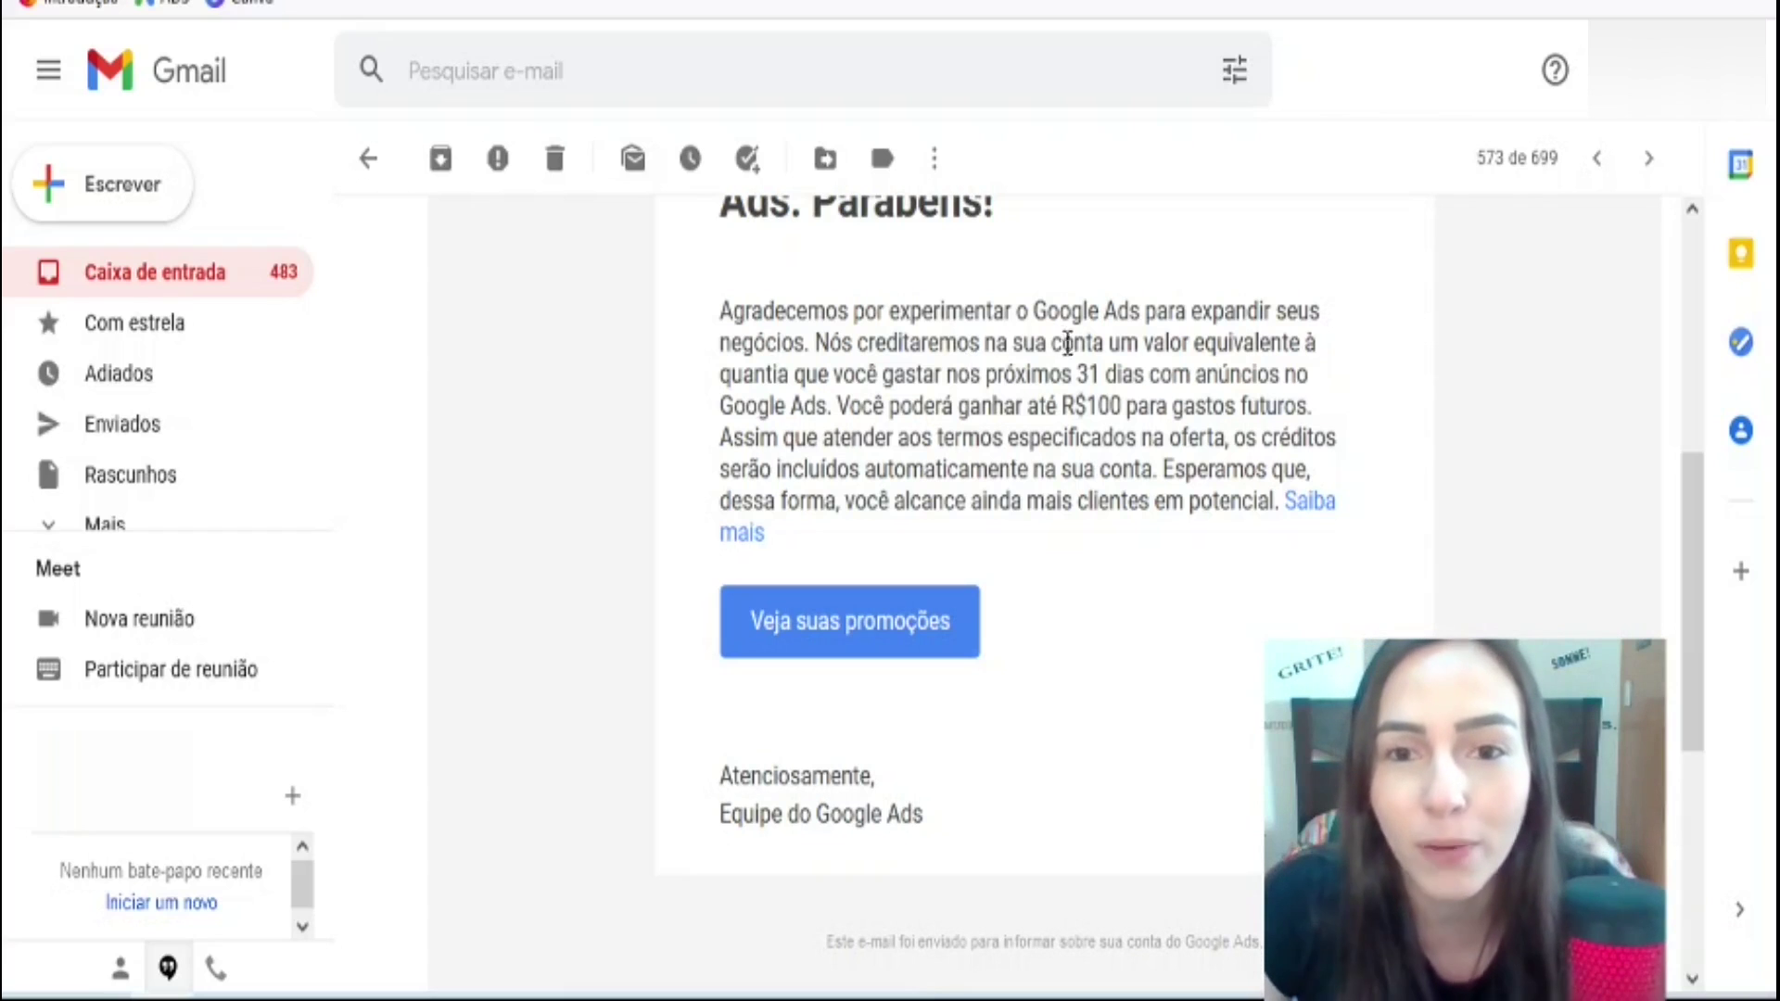
drag(981, 375, 1182, 374)
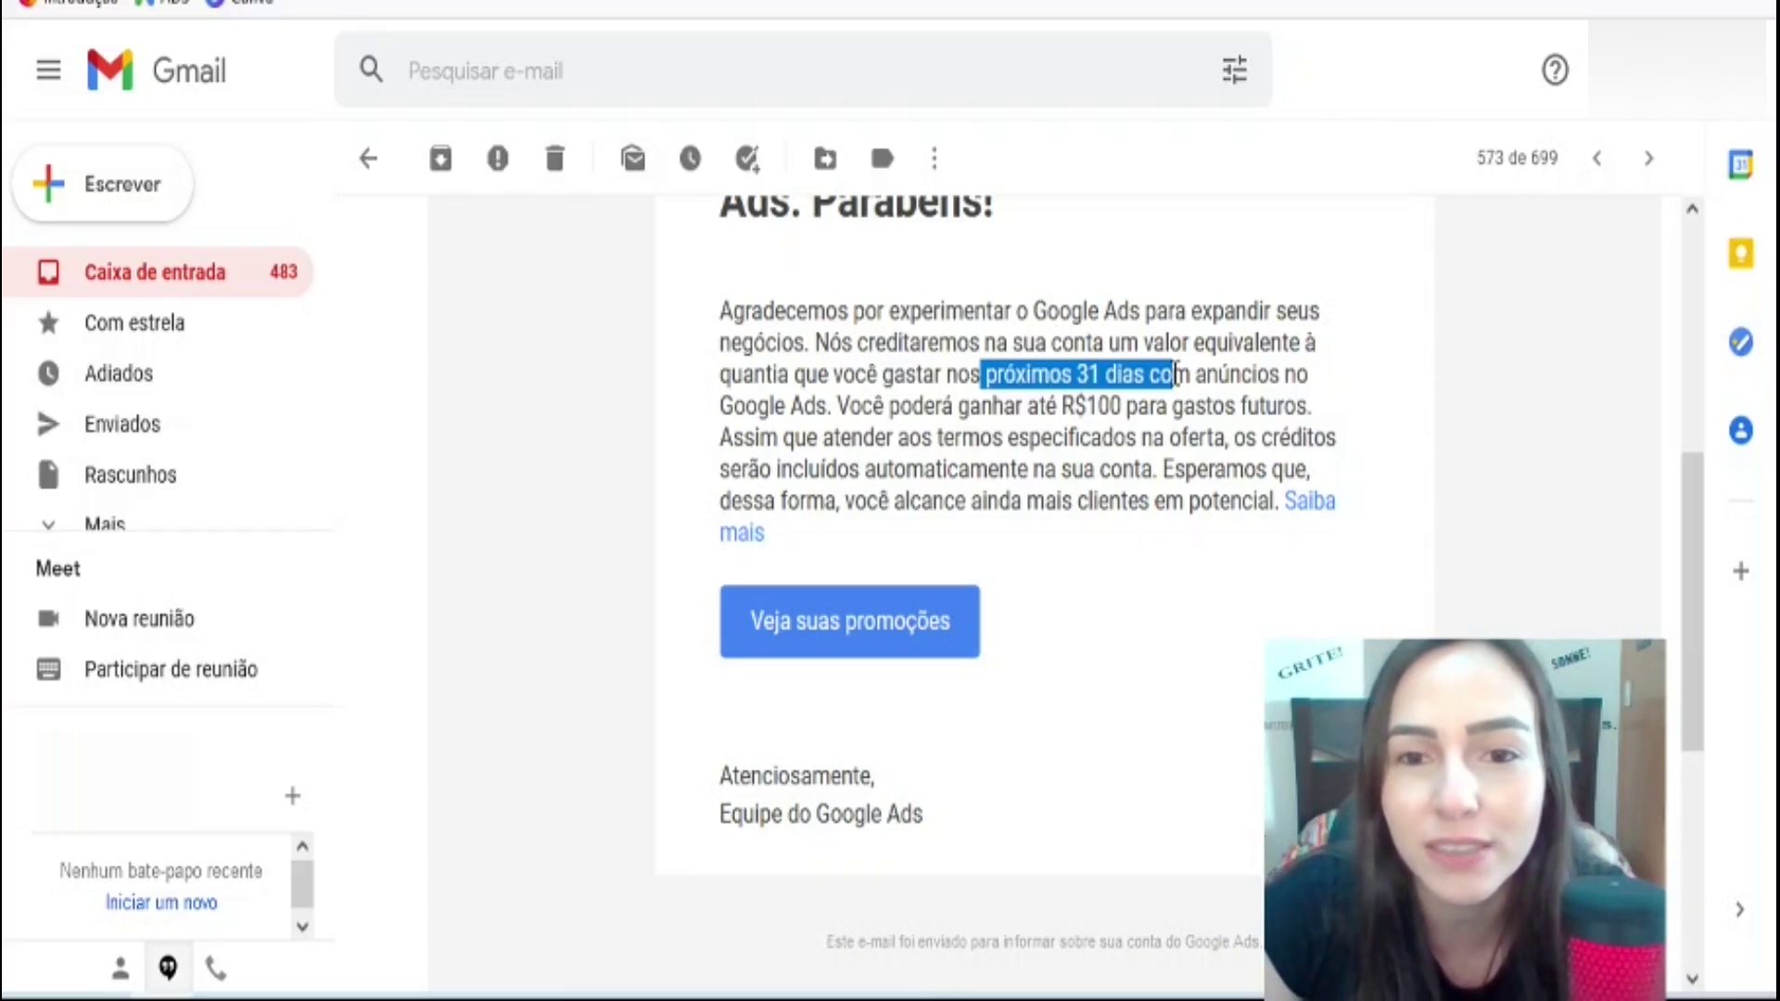
click(858, 375)
drag(829, 374, 1240, 371)
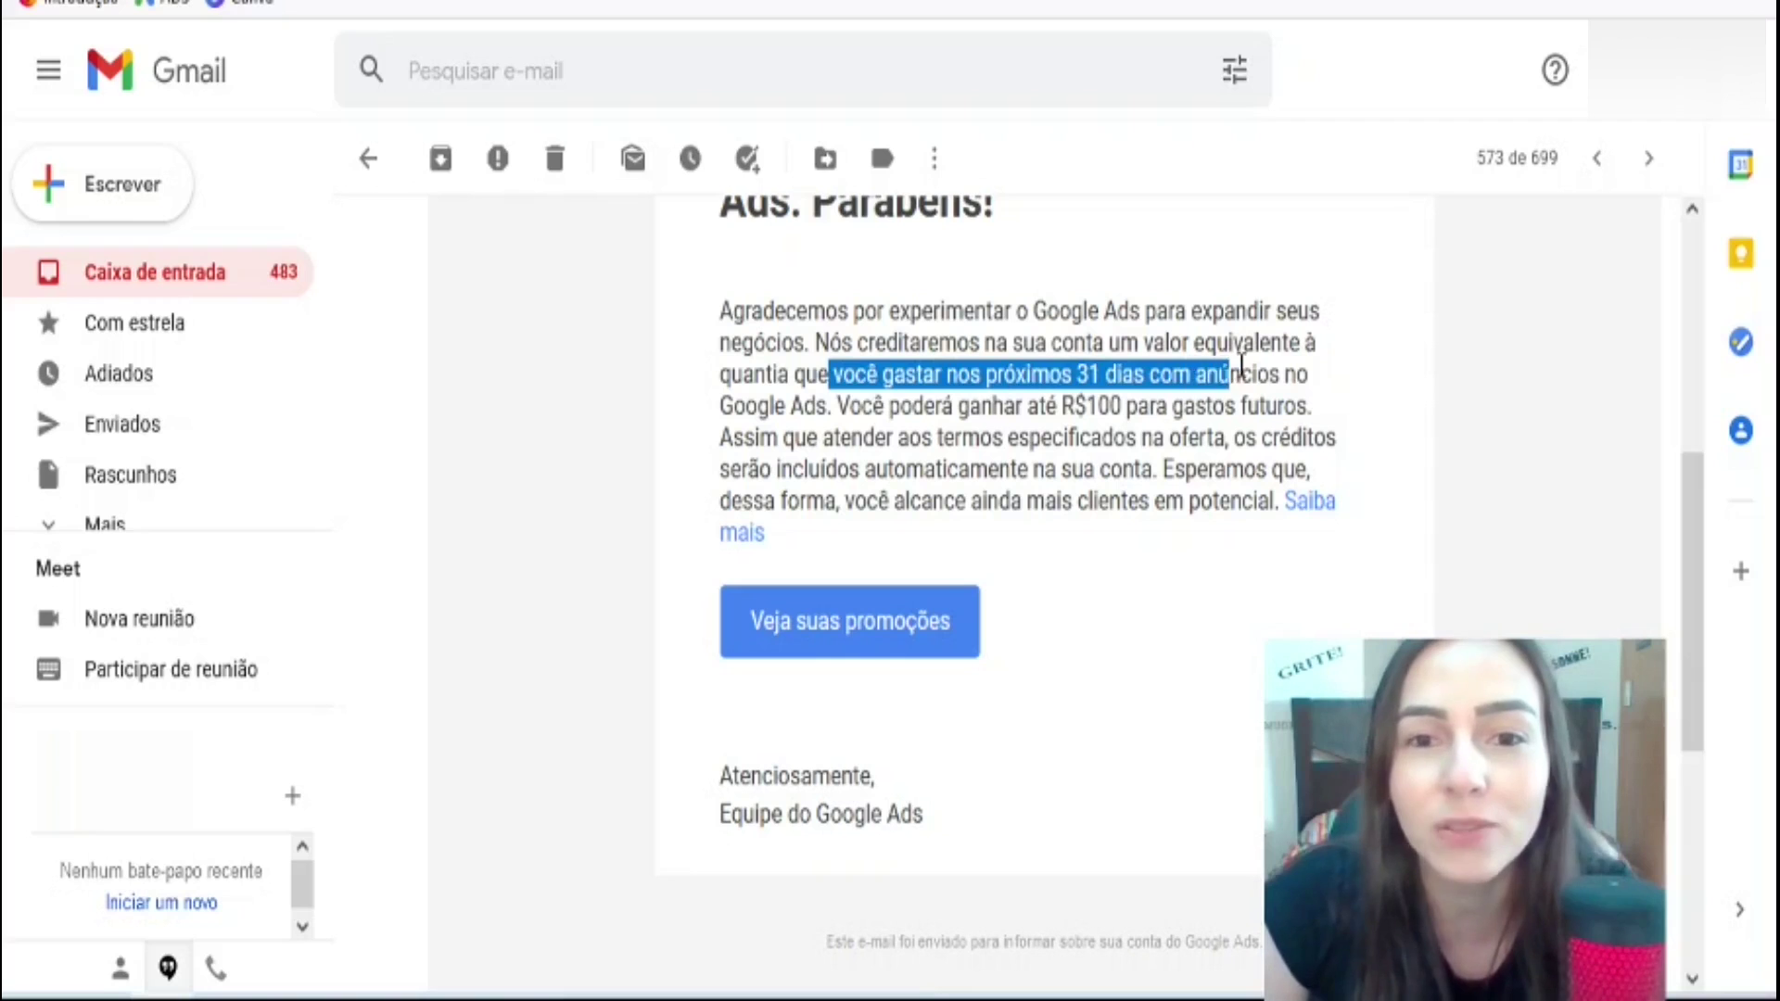
drag(1004, 406, 1171, 417)
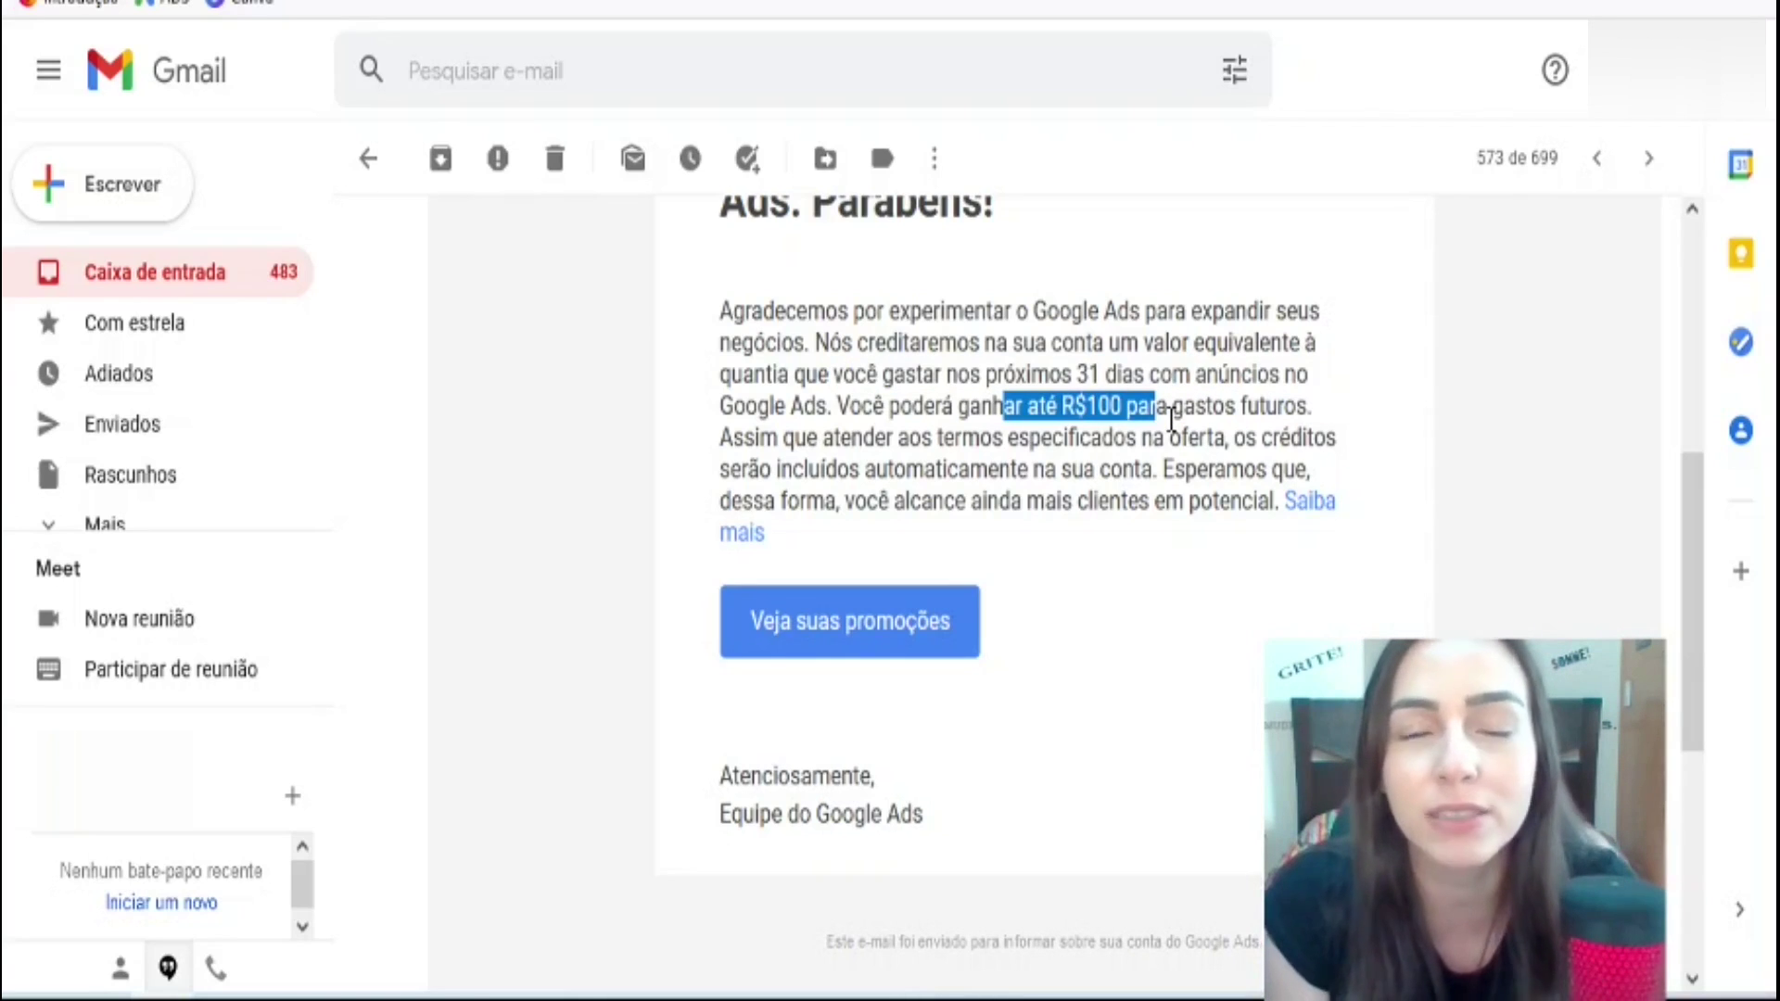
click(1026, 471)
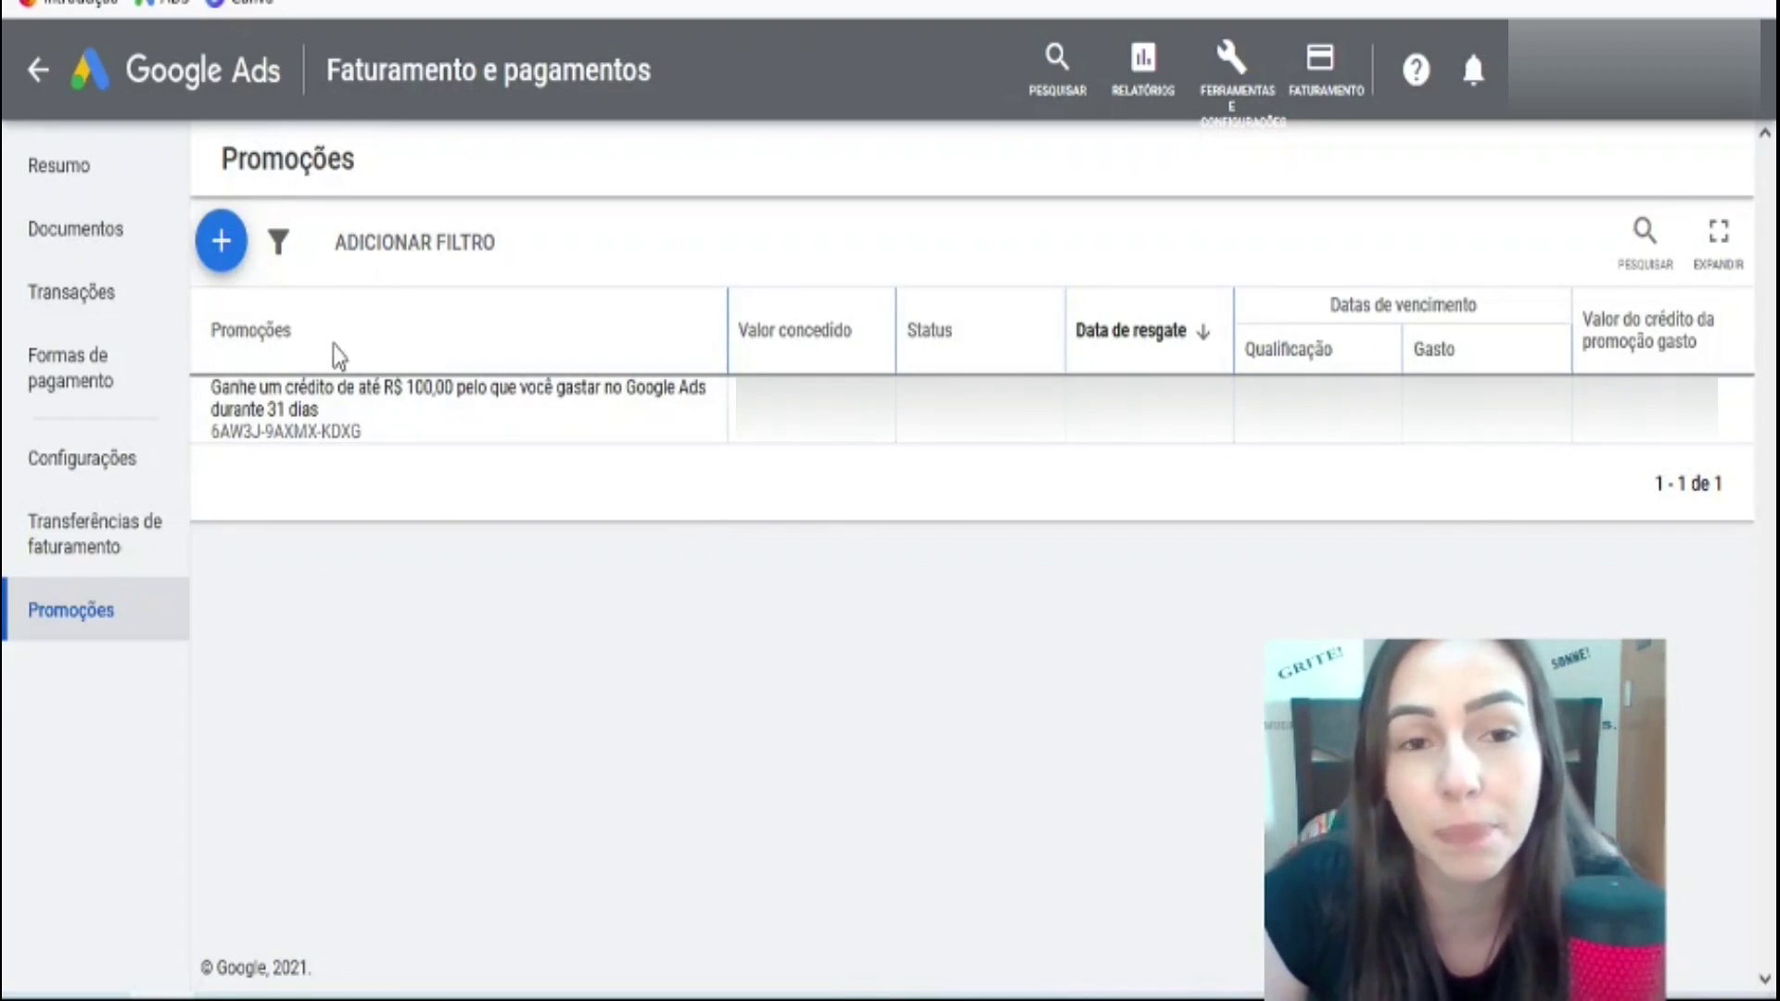
Step: Switch to the Google Ads promotions page and examine the redeemed offer's code and the qualification date and spent credit column descriptions
drag(361, 437, 203, 452)
click(285, 464)
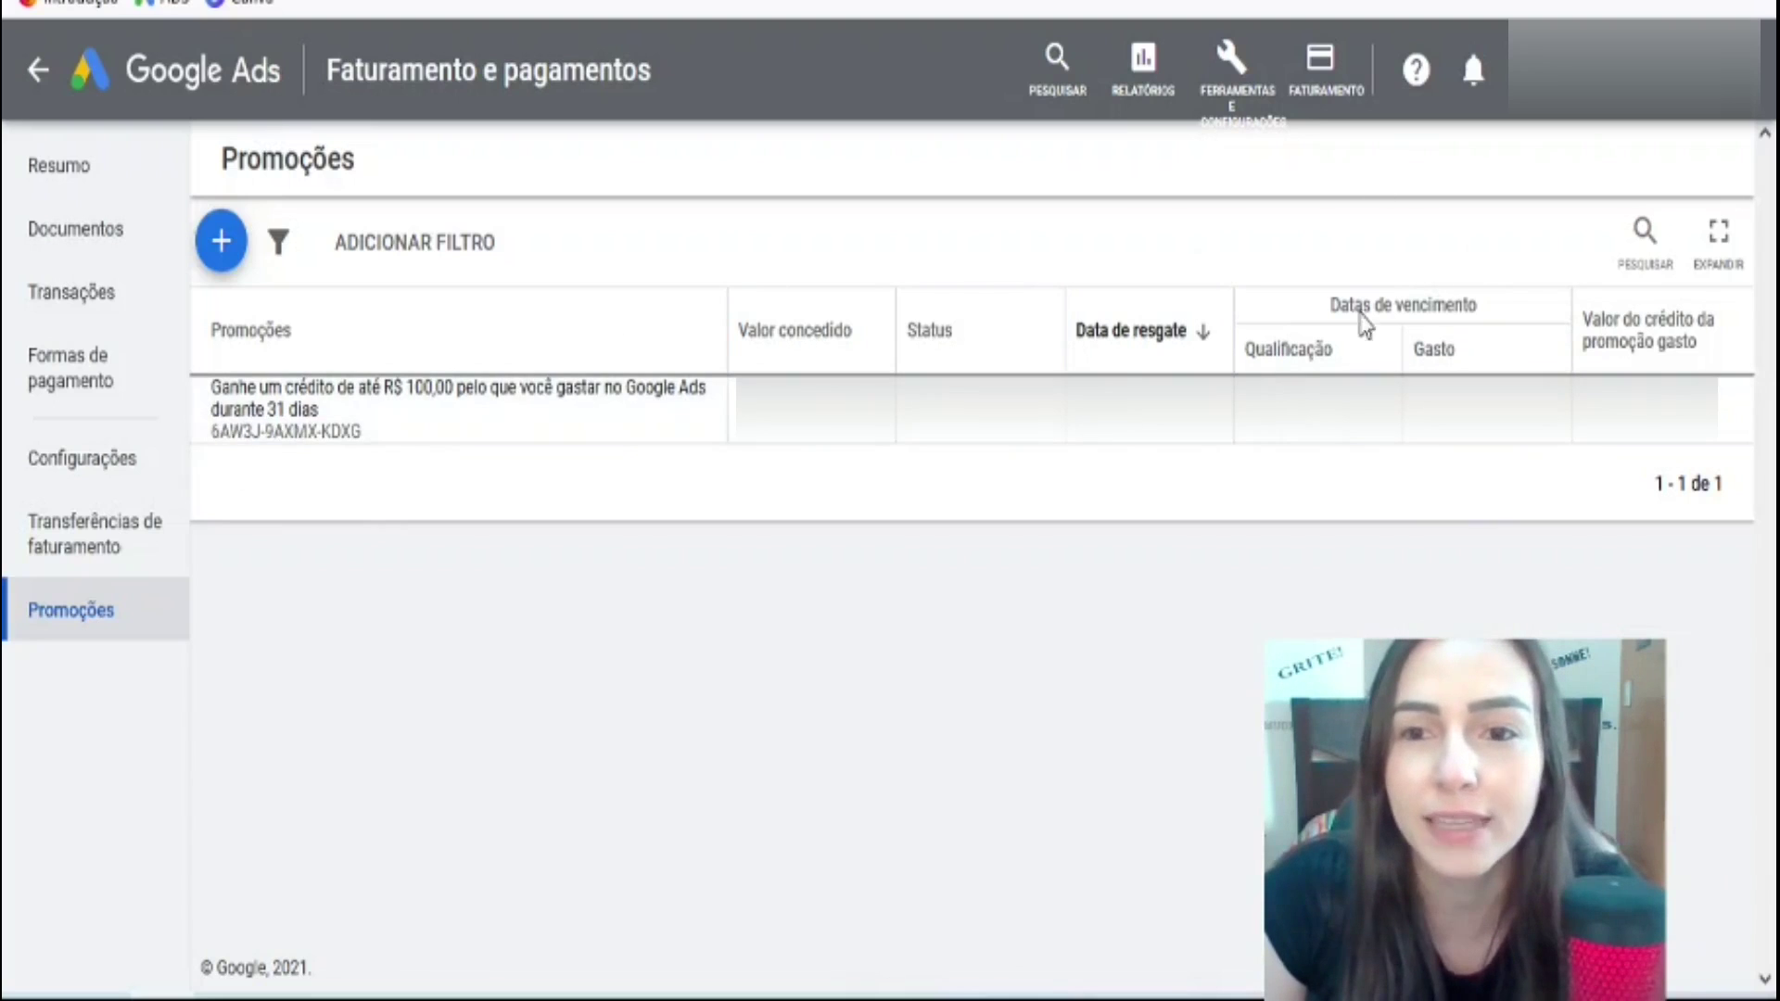
mouse_move(1281, 360)
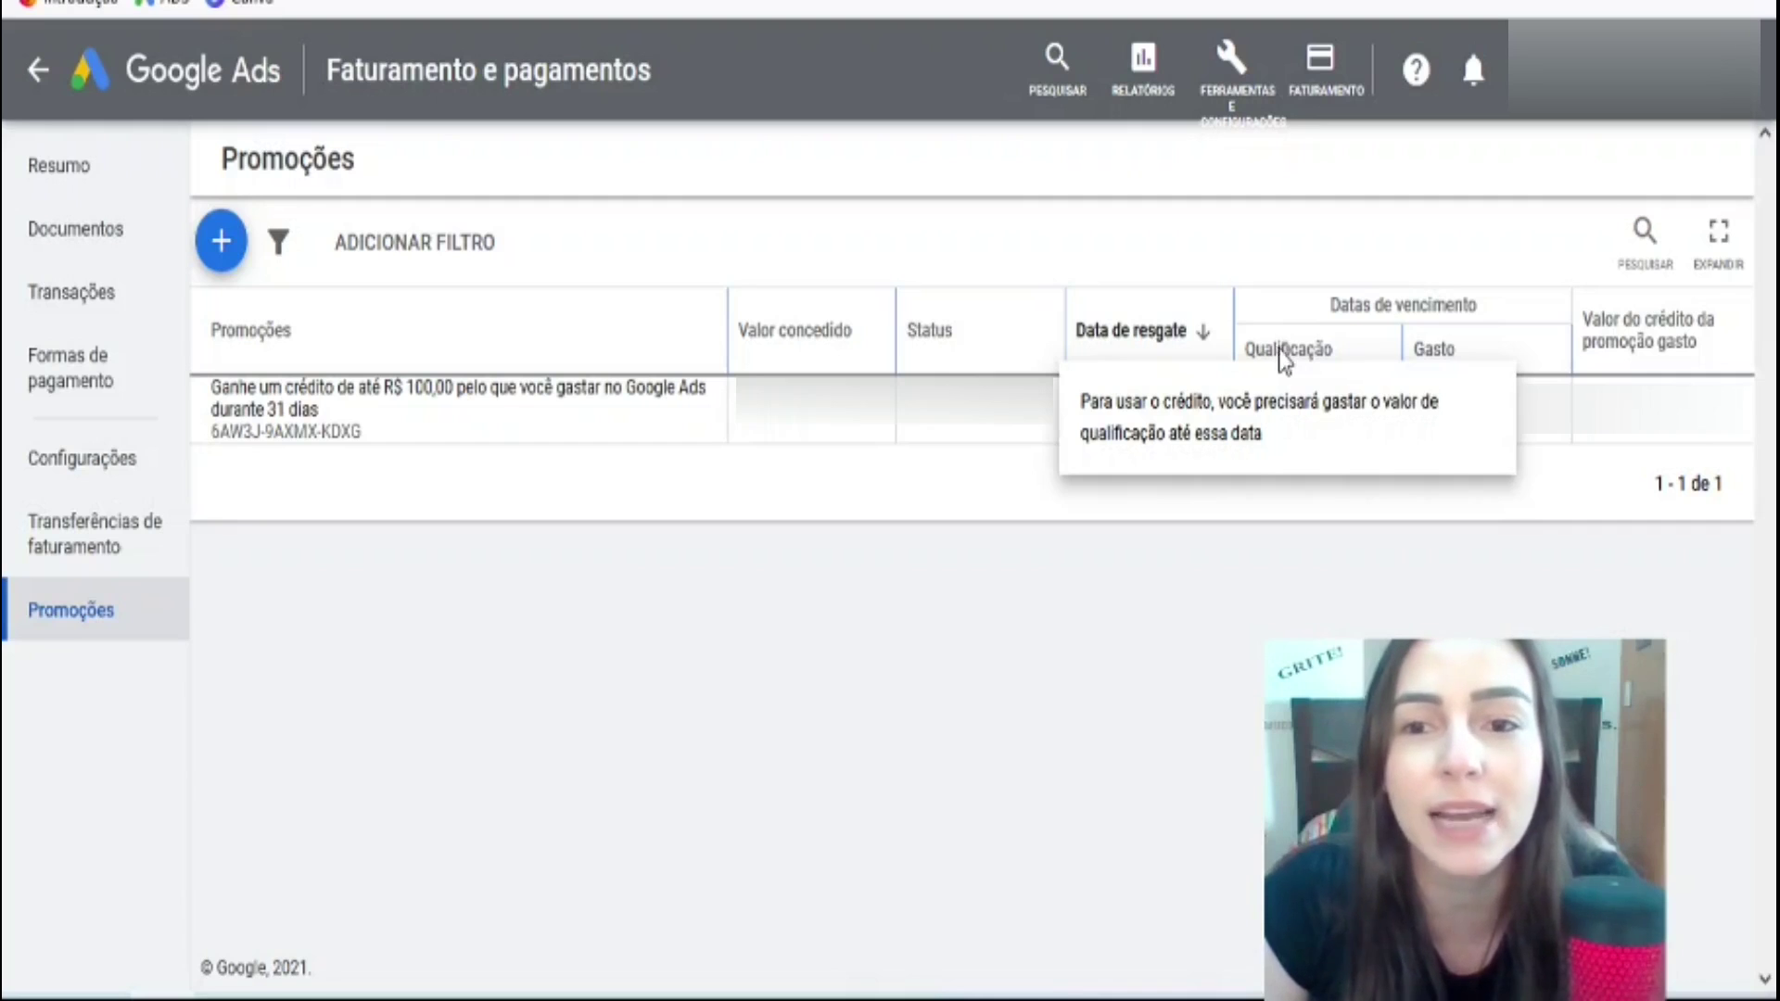
mouse_move(1613, 327)
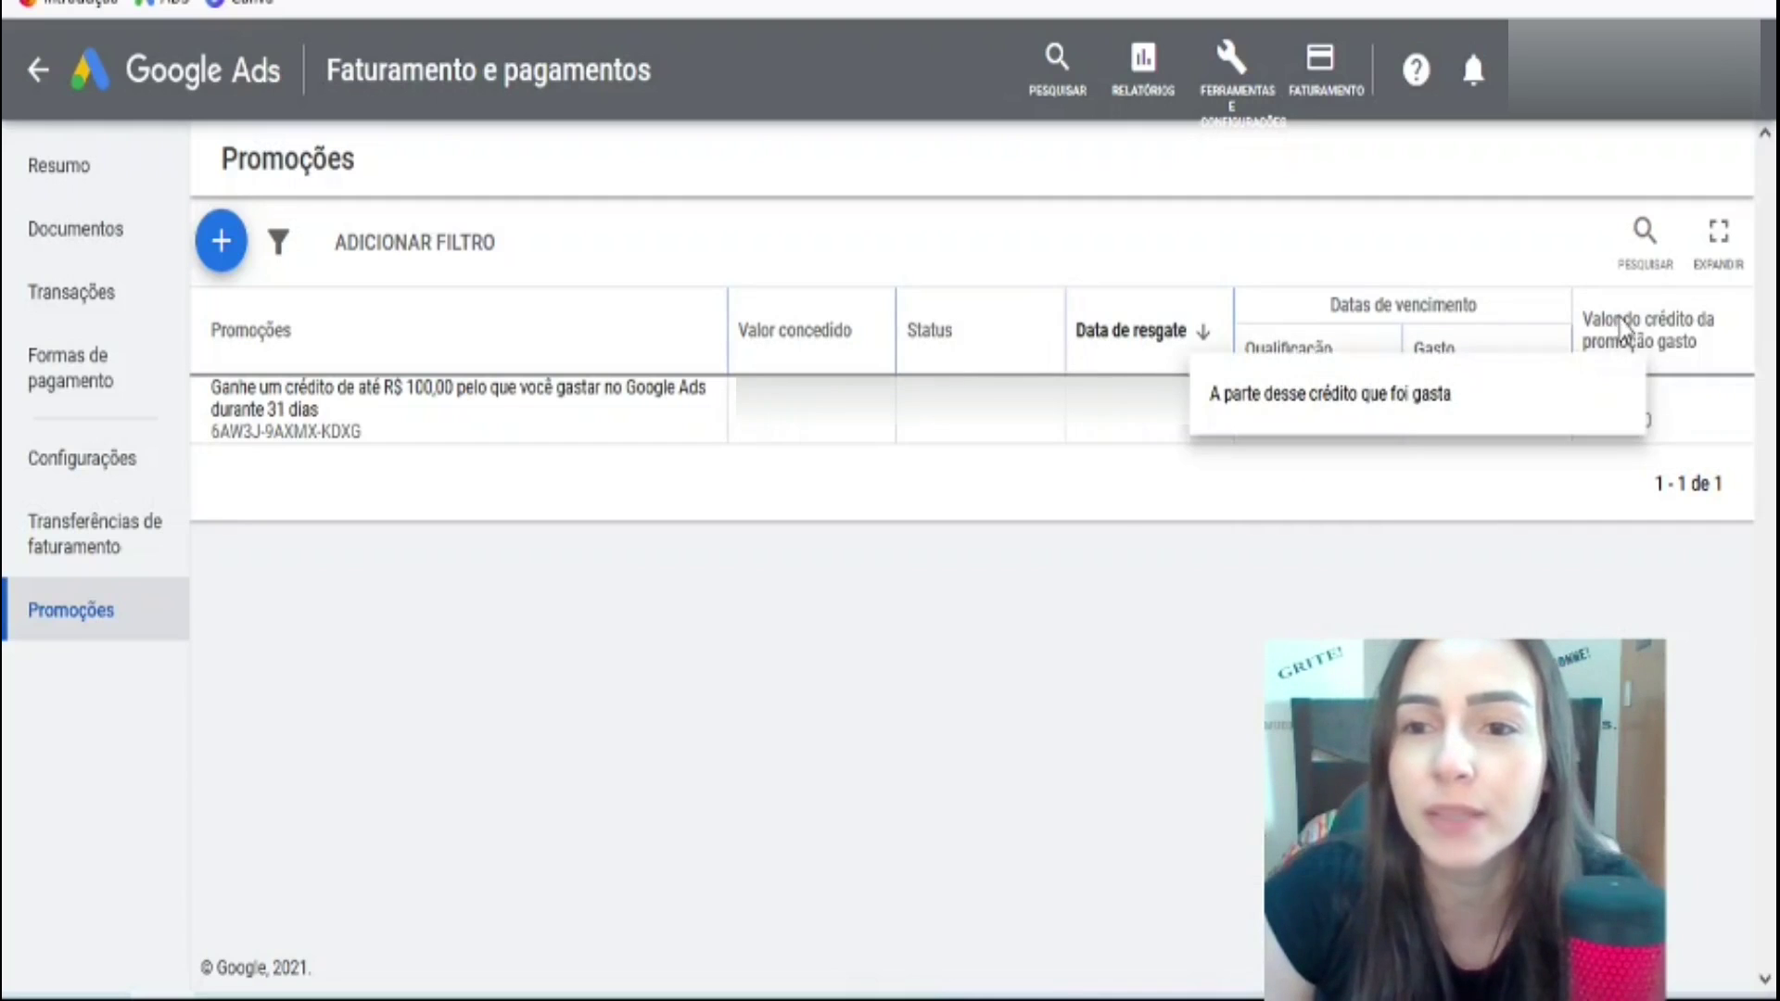